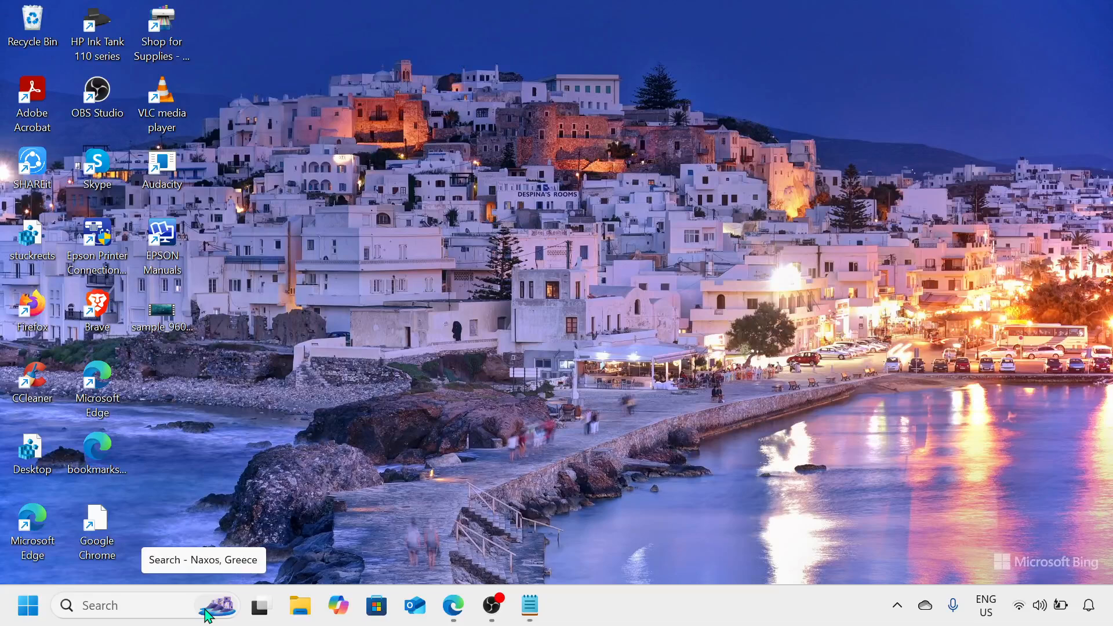
- Open the Services console by running services.msc from the Run dialog
{"action": "key", "text": "super+r"}
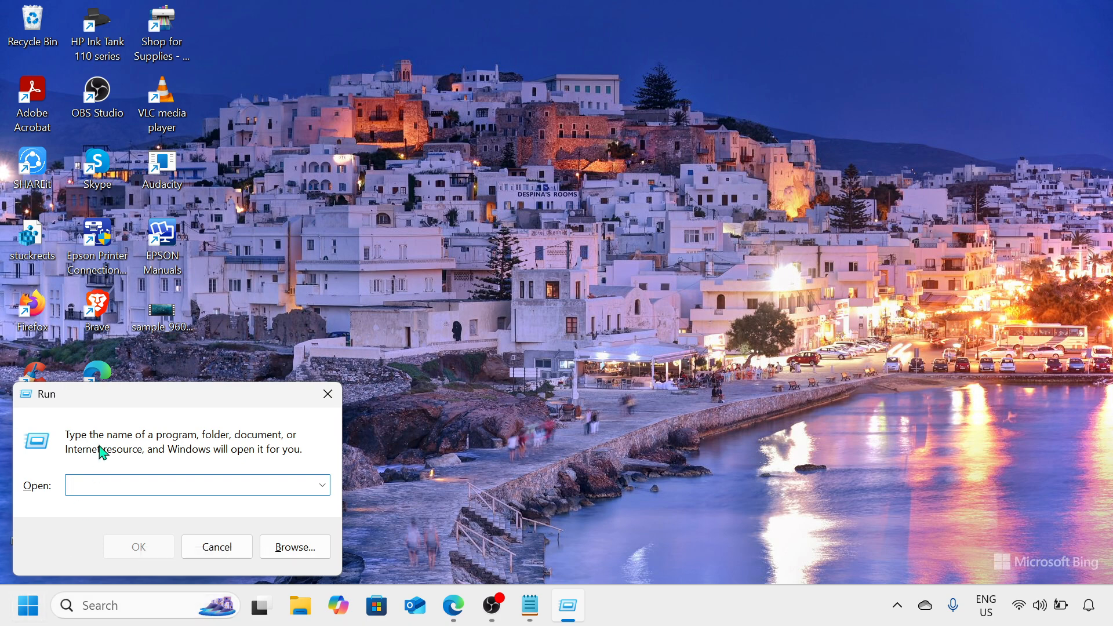
{"action": "left_click_drag", "start_coordinate": [174, 392], "coordinate": [558, 218]}
{"action": "type", "text": "s"}
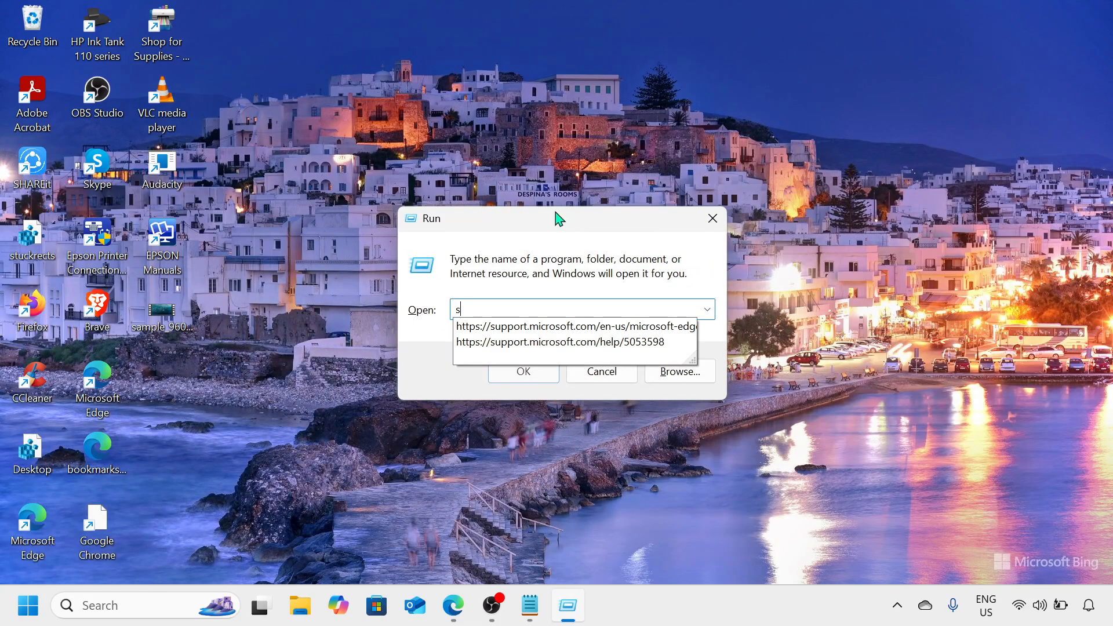
{"action": "type", "text": "ervices"}
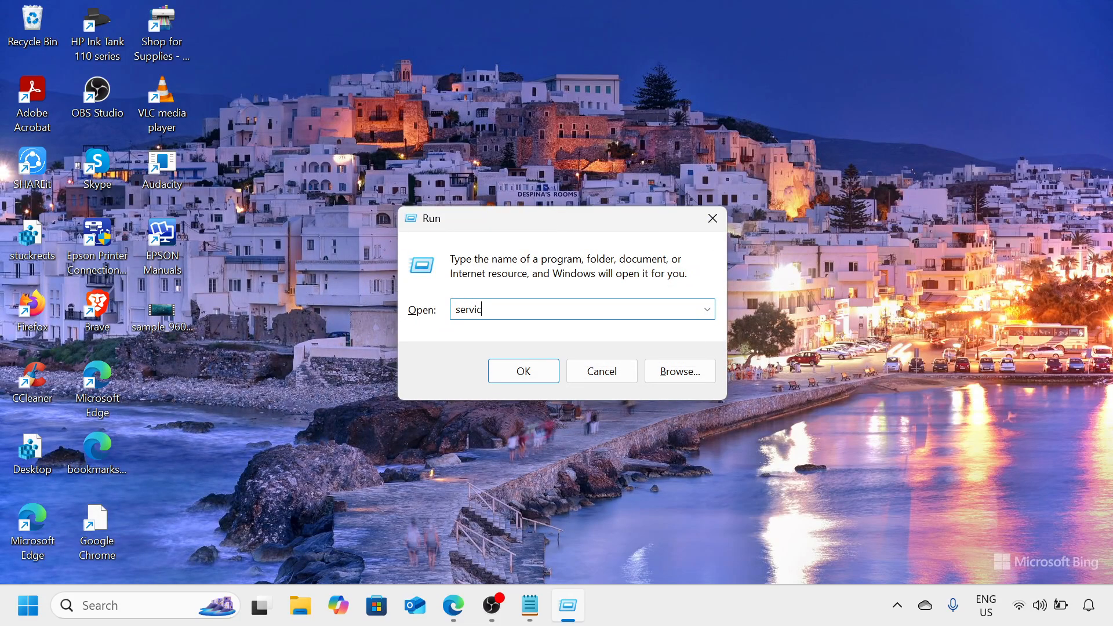
{"action": "type", "text": ".msc"}
{"action": "key", "text": "BackSpace"}
{"action": "type", "text": "c"}
{"action": "key", "text": "Return"}
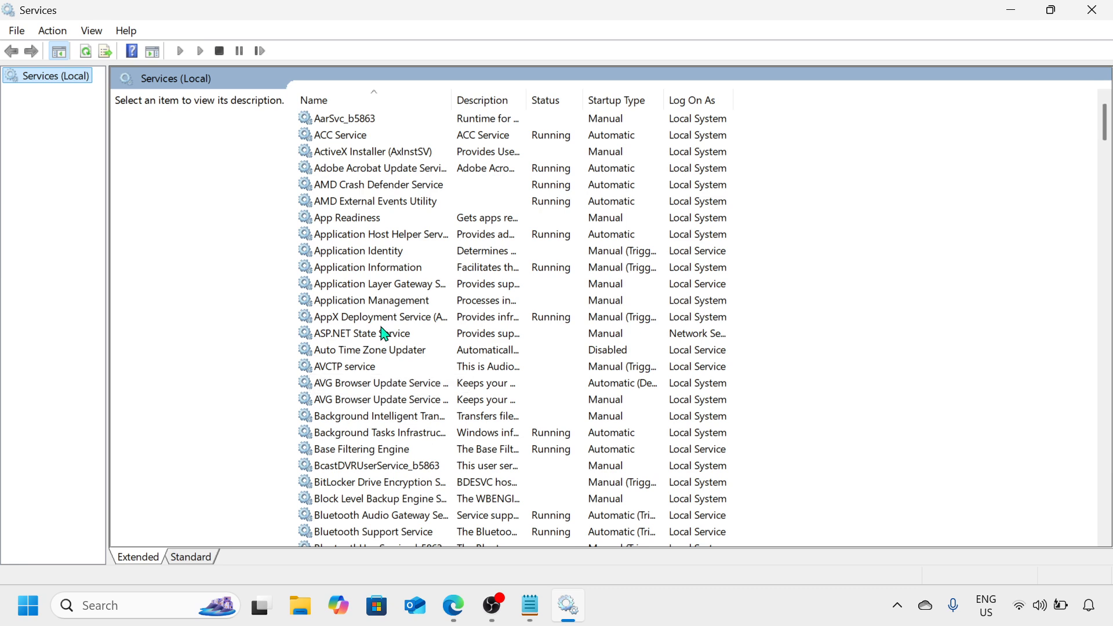
- Find the SysMain service in the services list and open its properties
{"action": "left_click", "coordinate": [560, 403]}
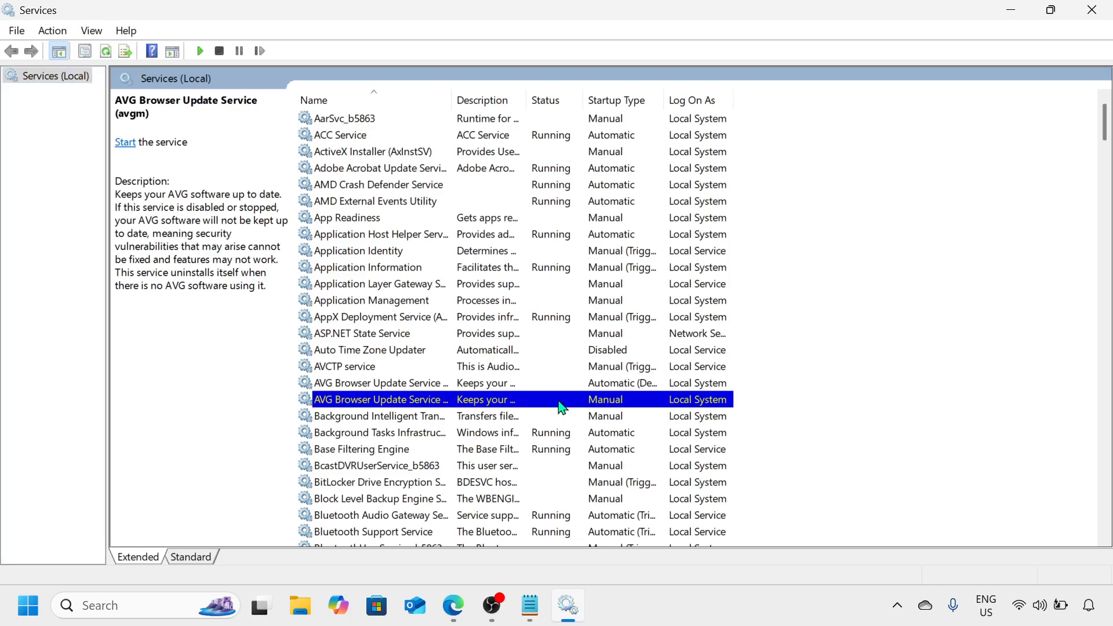
{"action": "key", "text": "s"}
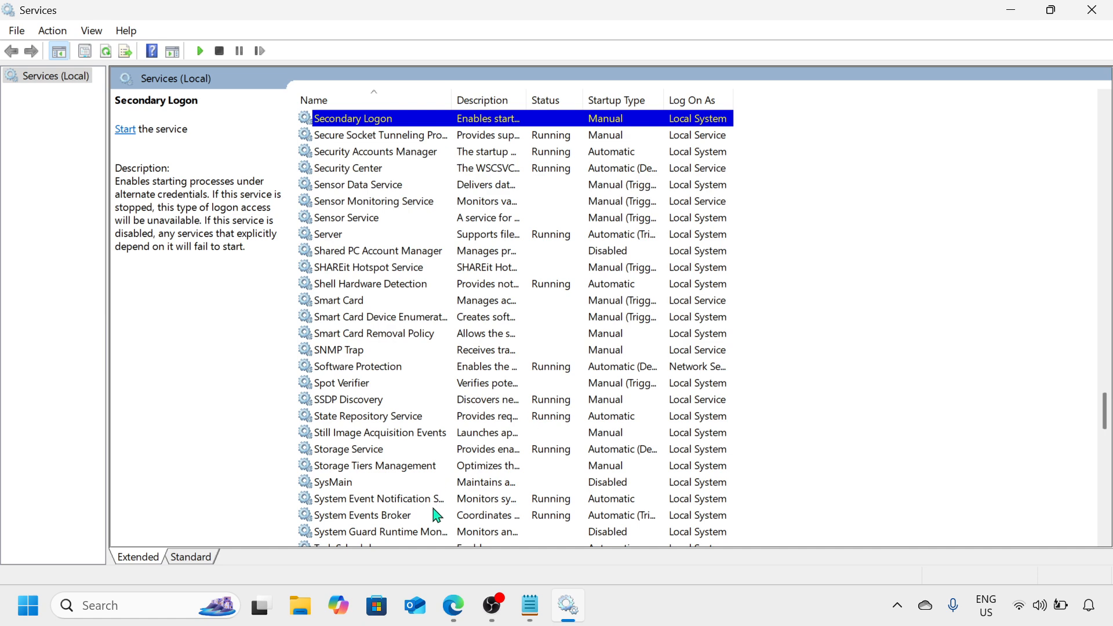
{"action": "scroll", "coordinate": [456, 454], "scroll_direction": "down", "scroll_amount": 4}
{"action": "scroll", "coordinate": [455, 454], "scroll_direction": "up", "scroll_amount": 1}
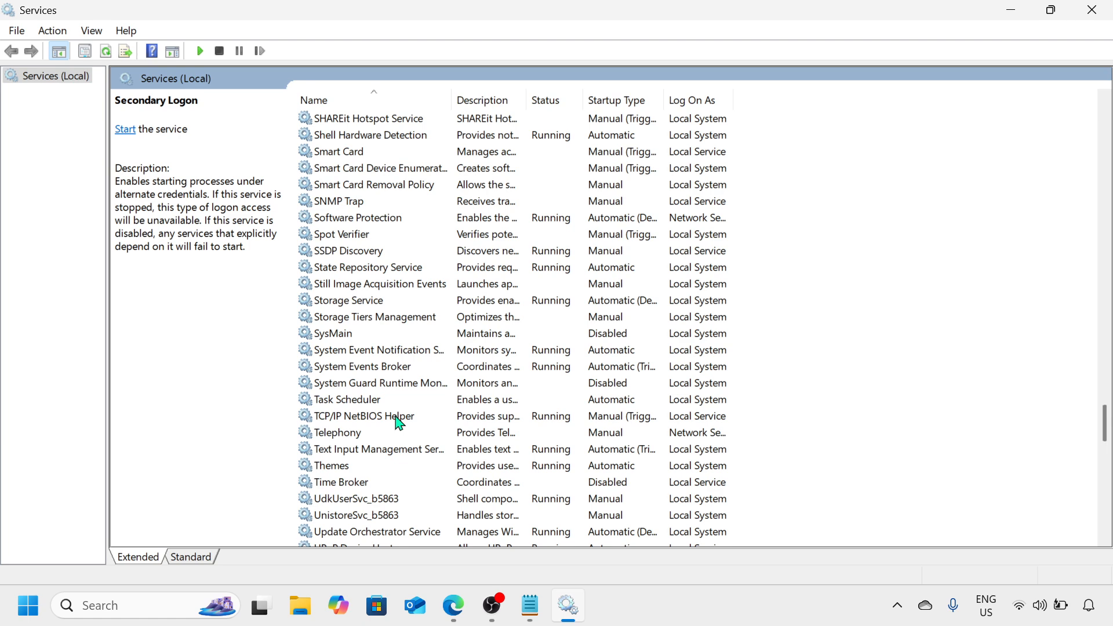
{"action": "left_click", "coordinate": [436, 336]}
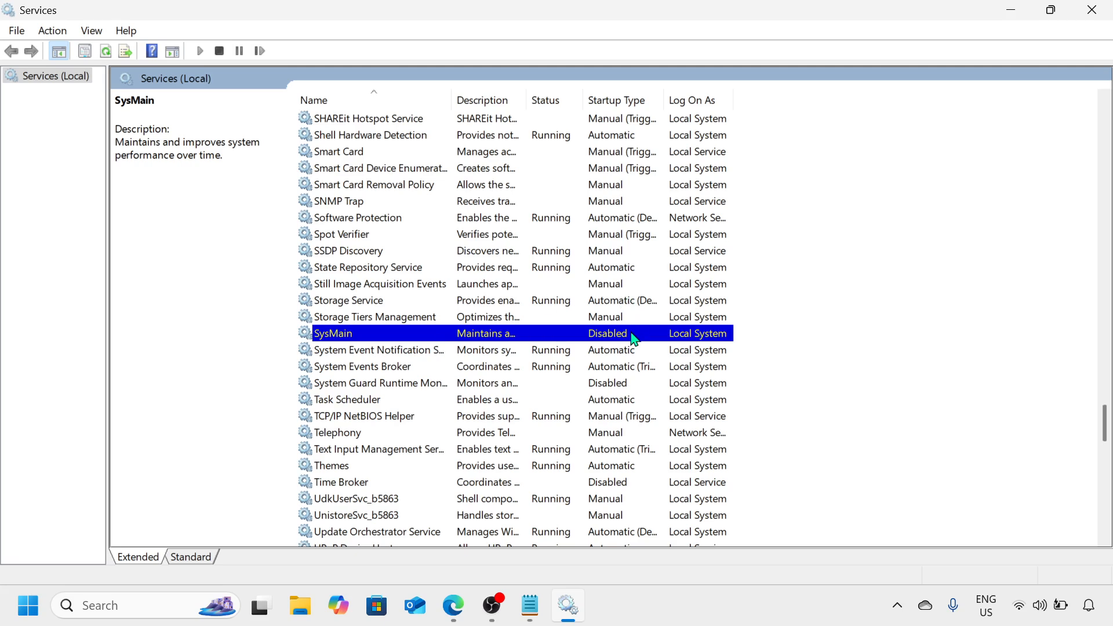
{"action": "right_click", "coordinate": [385, 338]}
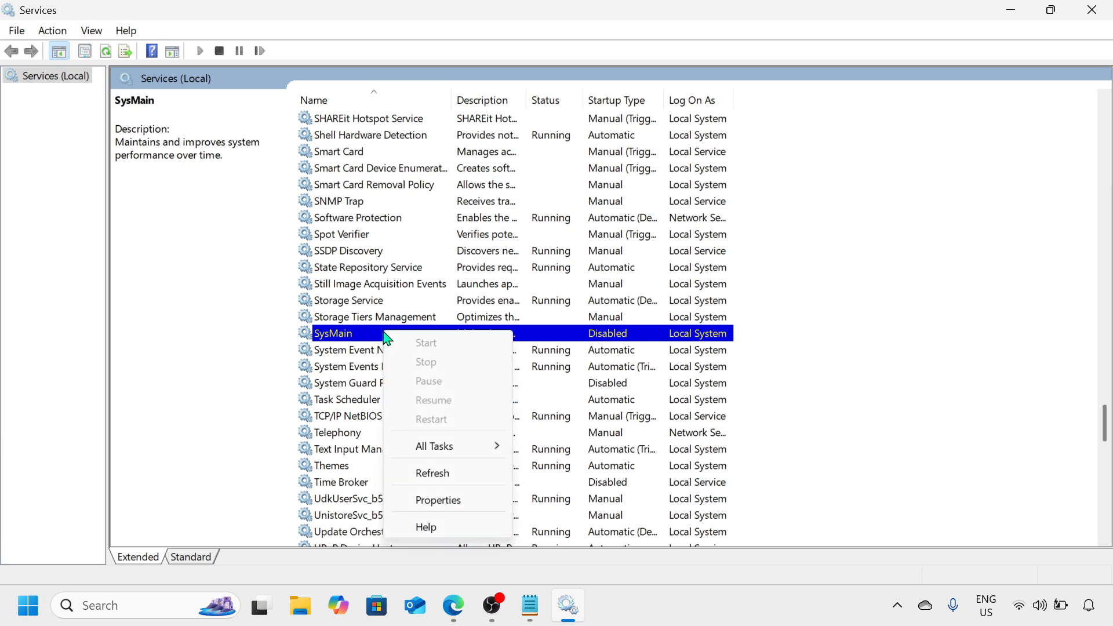
{"action": "left_click", "coordinate": [455, 502]}
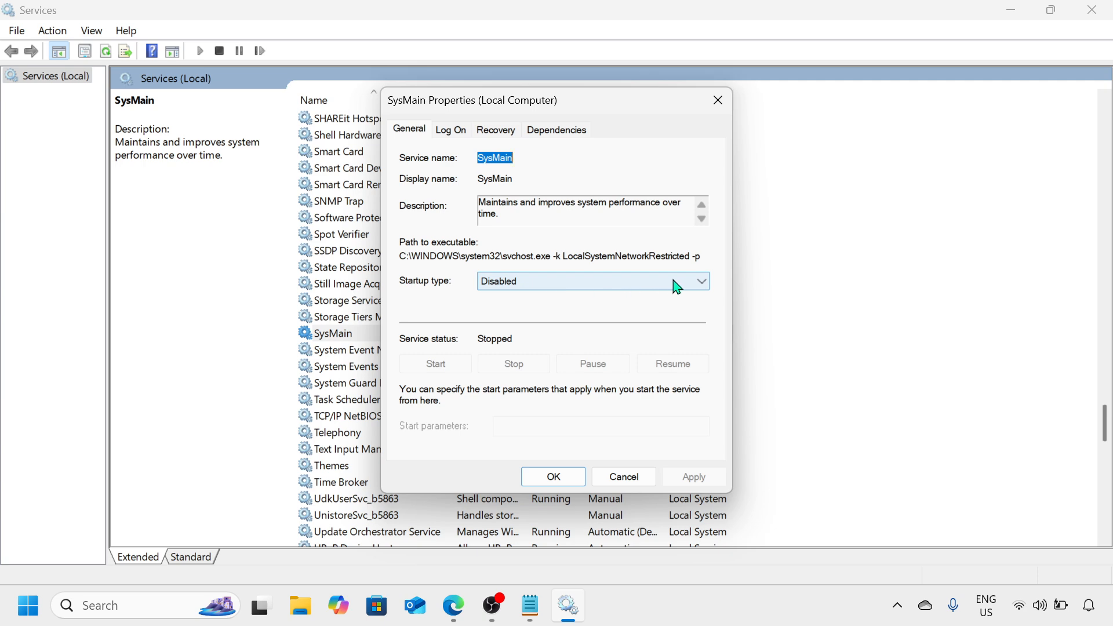
- Review the startup type options for SysMain, and close its properties and the Services console without changing anything
{"action": "left_click", "coordinate": [701, 284]}
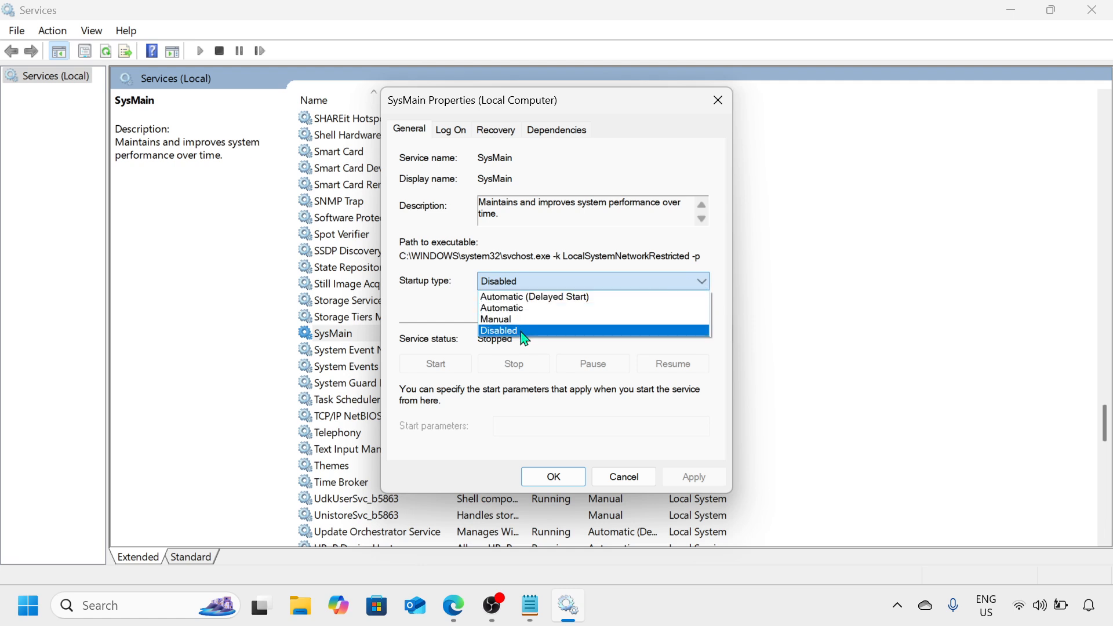
{"action": "left_click", "coordinate": [423, 321]}
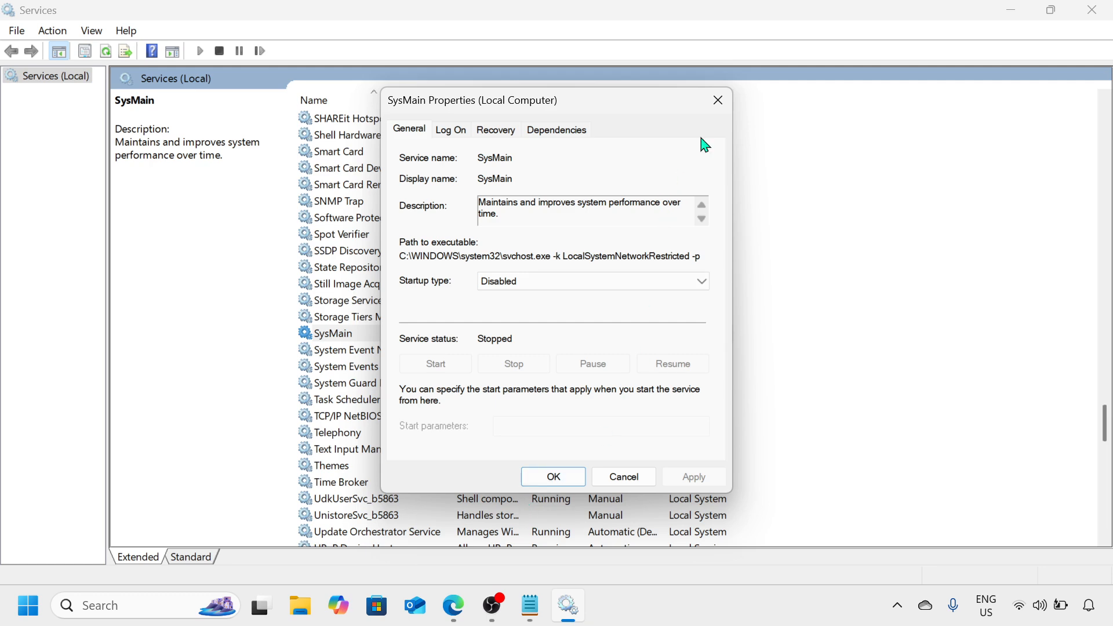
{"action": "left_click", "coordinate": [718, 100]}
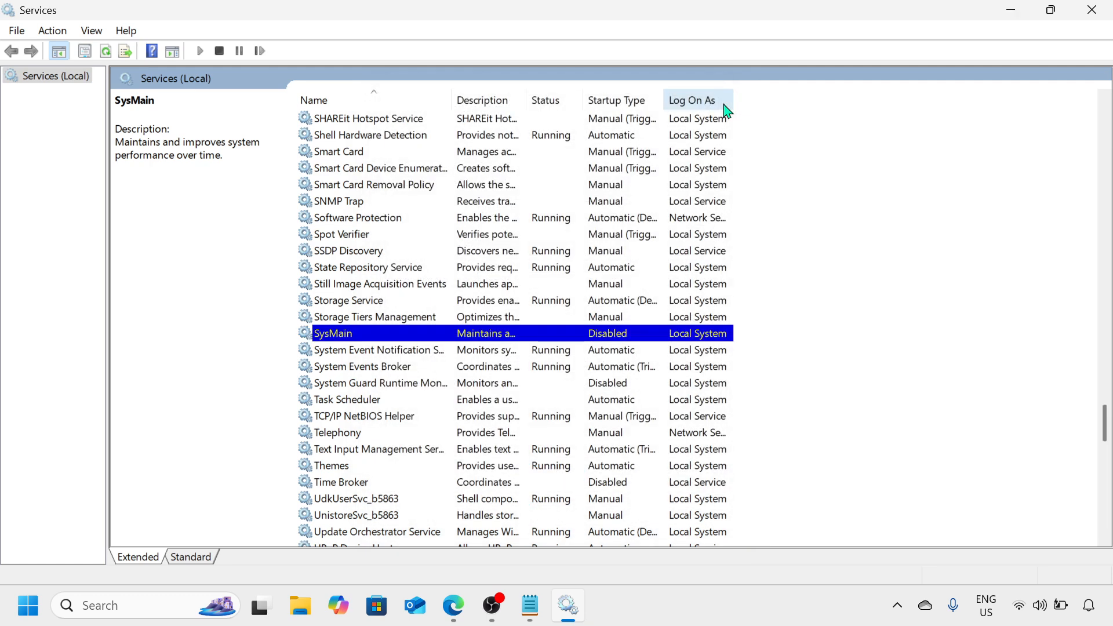
{"action": "left_click", "coordinate": [1092, 9]}
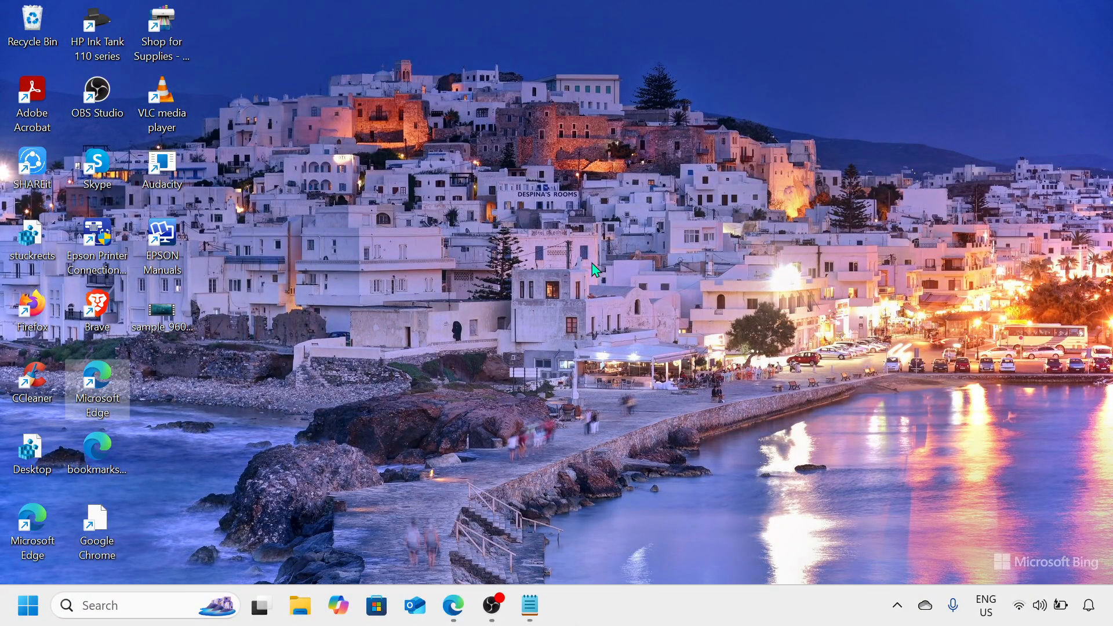
- Open System Properties by running sysdm.cpl from the Run dialog
{"action": "right_click", "coordinate": [44, 615]}
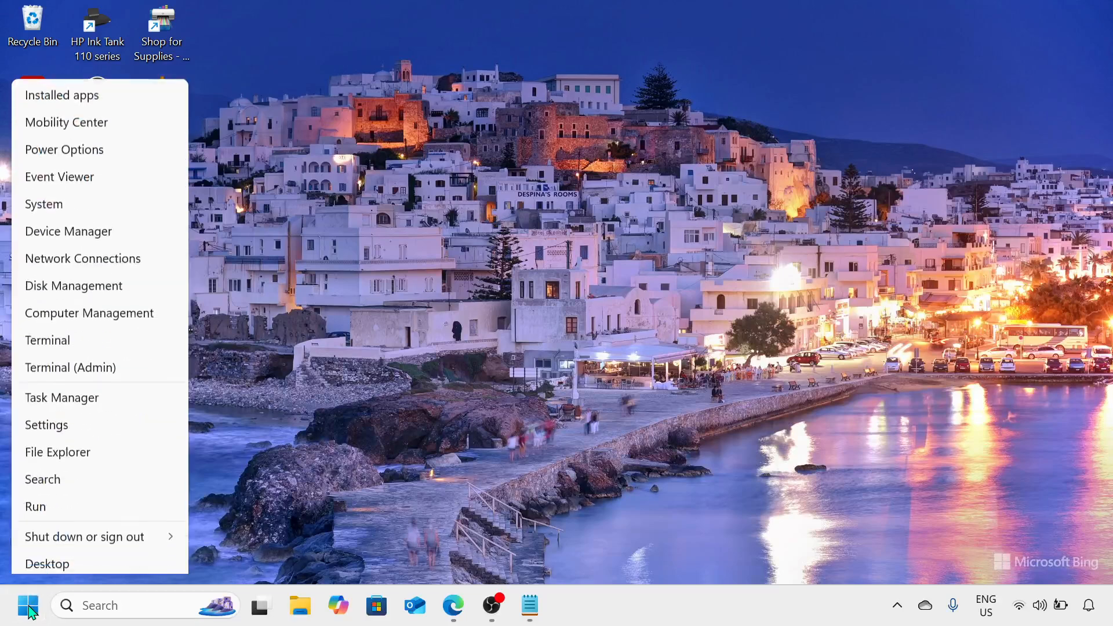
{"action": "left_click", "coordinate": [97, 500]}
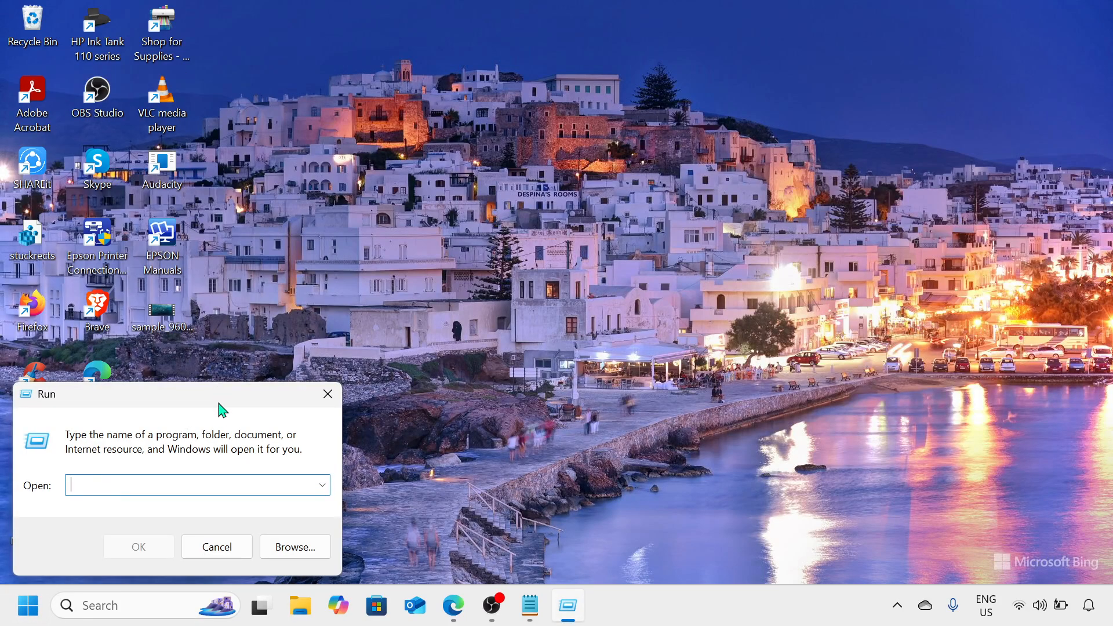
{"action": "left_click_drag", "start_coordinate": [219, 404], "coordinate": [454, 248]}
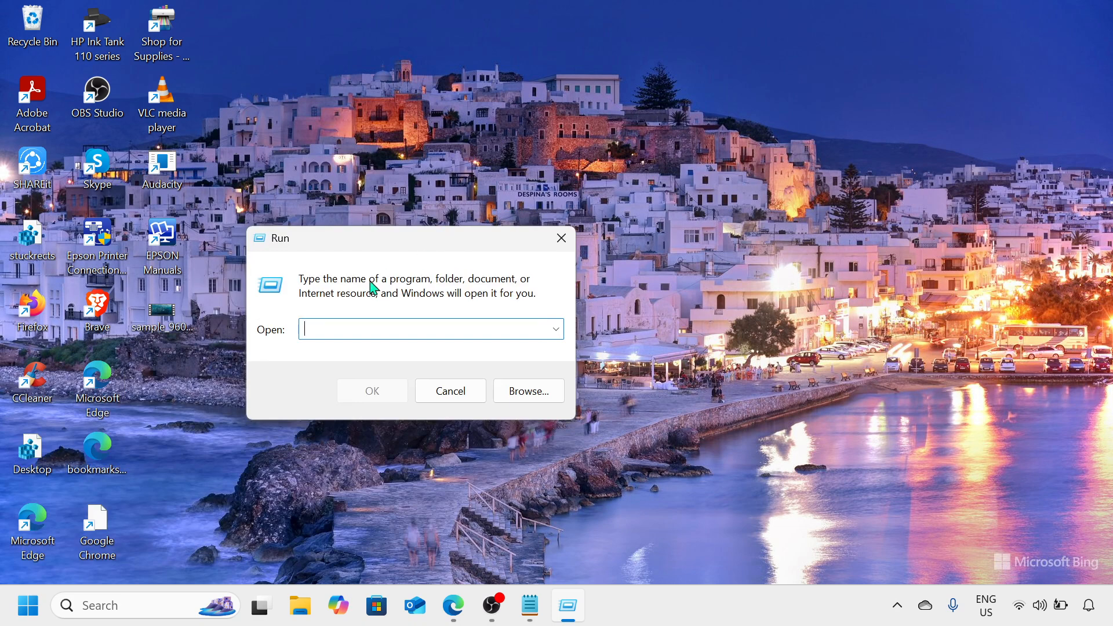
{"action": "type", "text": "sysd"}
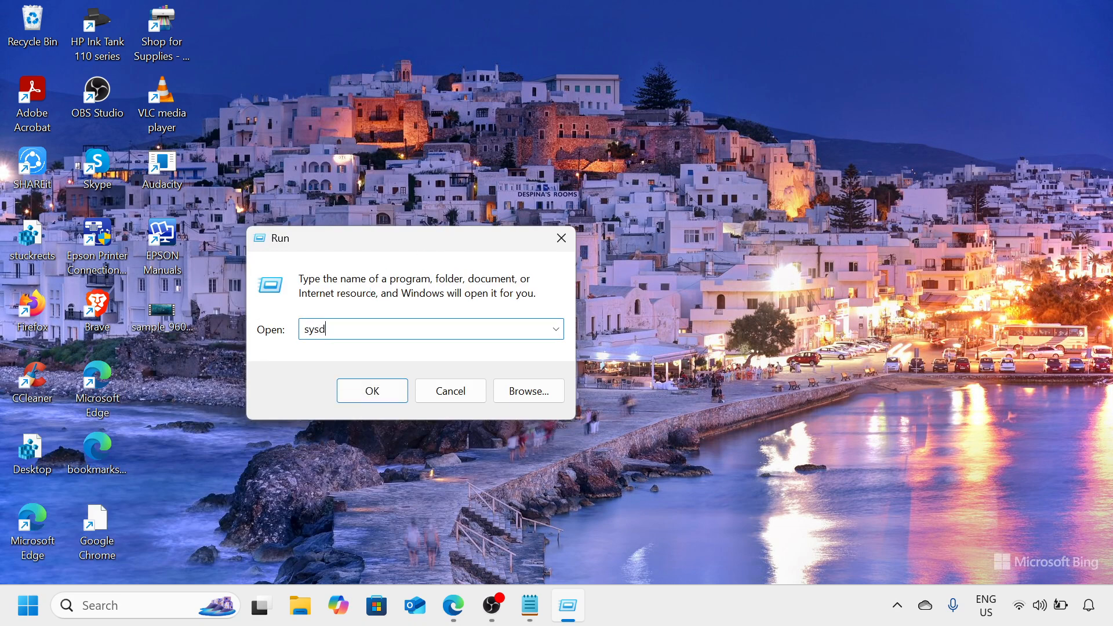
{"action": "type", "text": "m.cpl"}
{"action": "key", "text": "Return"}
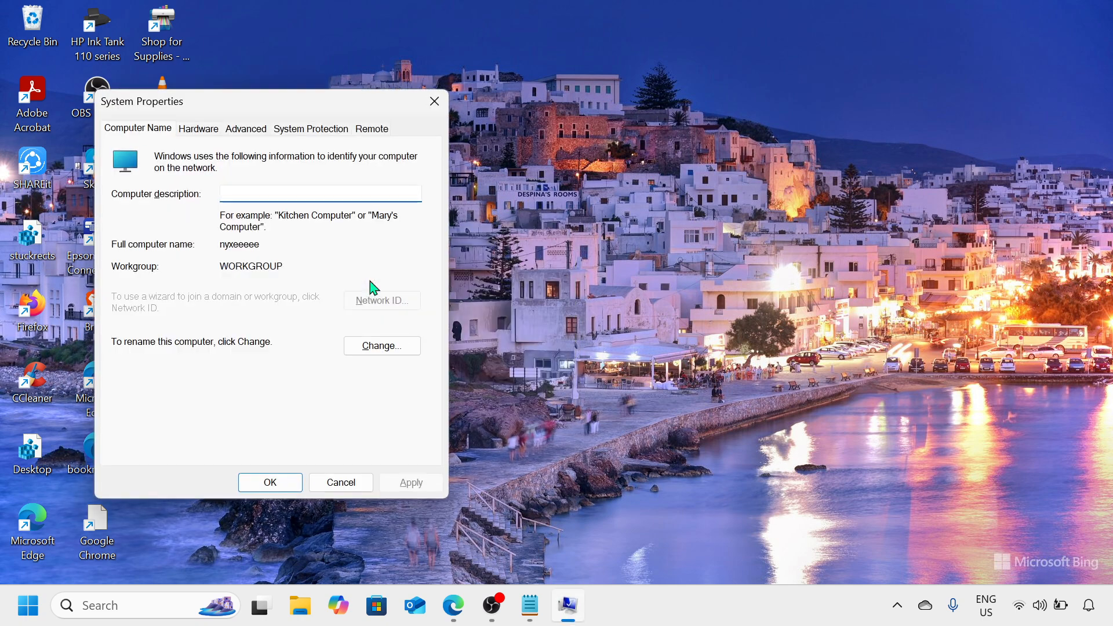
- Open the Performance settings from the advanced system properties
{"action": "left_click_drag", "start_coordinate": [390, 107], "coordinate": [585, 121]}
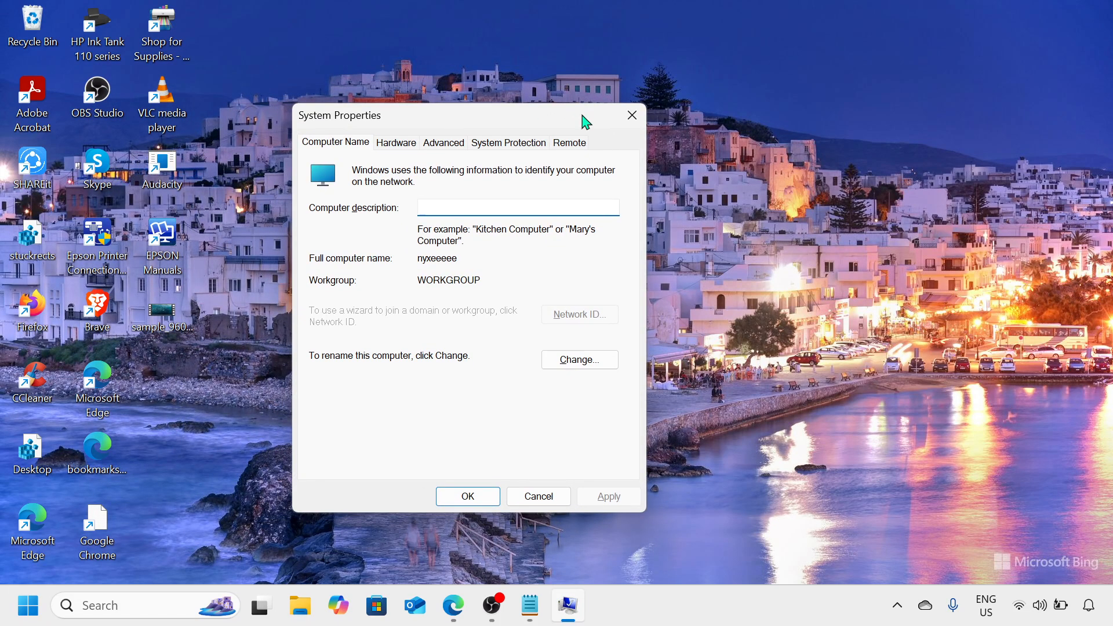
{"action": "left_click", "coordinate": [447, 153]}
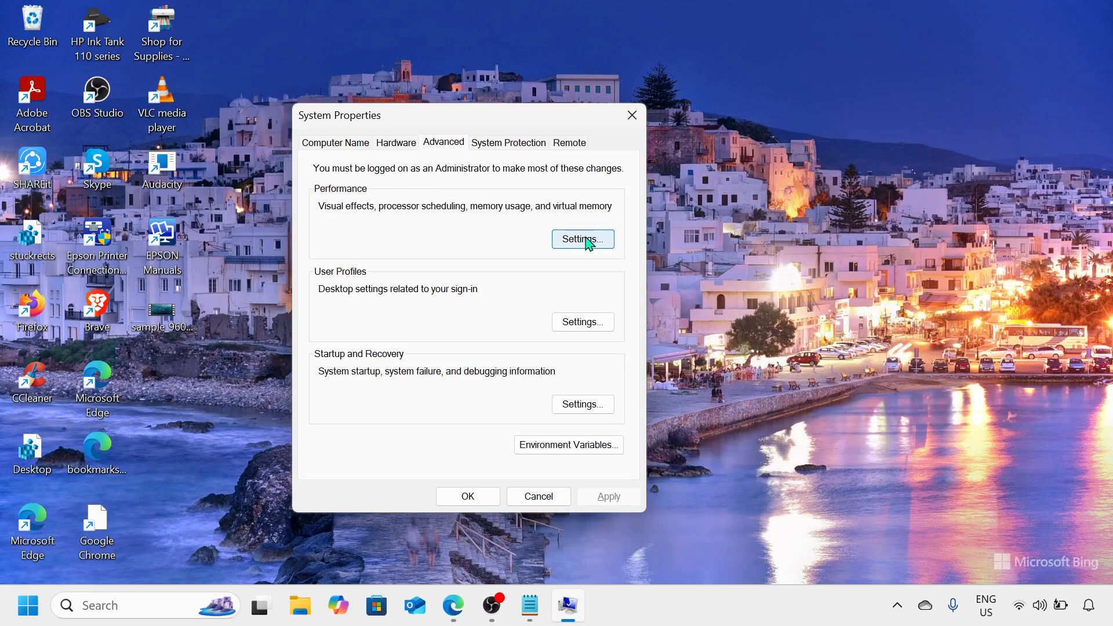
{"action": "left_click", "coordinate": [605, 247]}
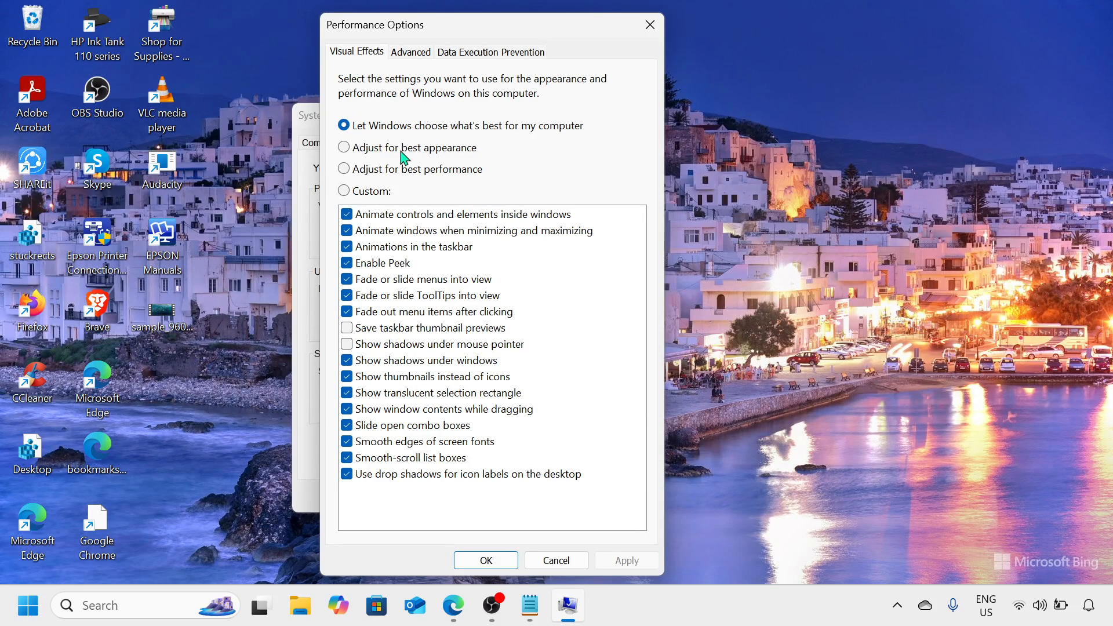
- Choose Adjust for best performance for the visual effects, and close Performance Options and System Properties without applying it
{"action": "left_click", "coordinate": [363, 171]}
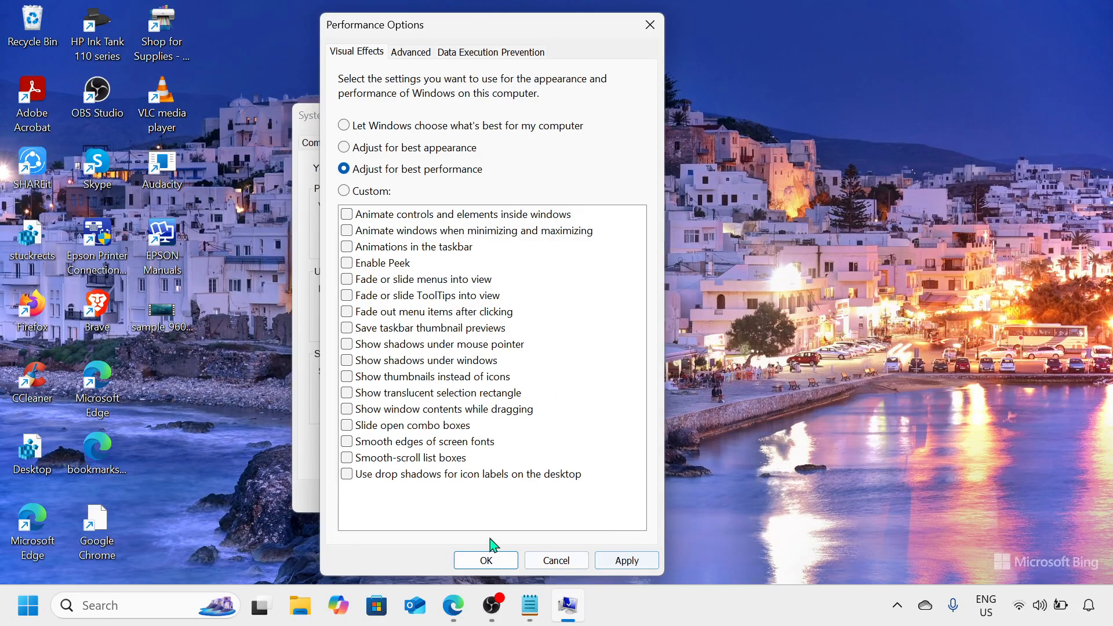
{"action": "left_click", "coordinate": [649, 26]}
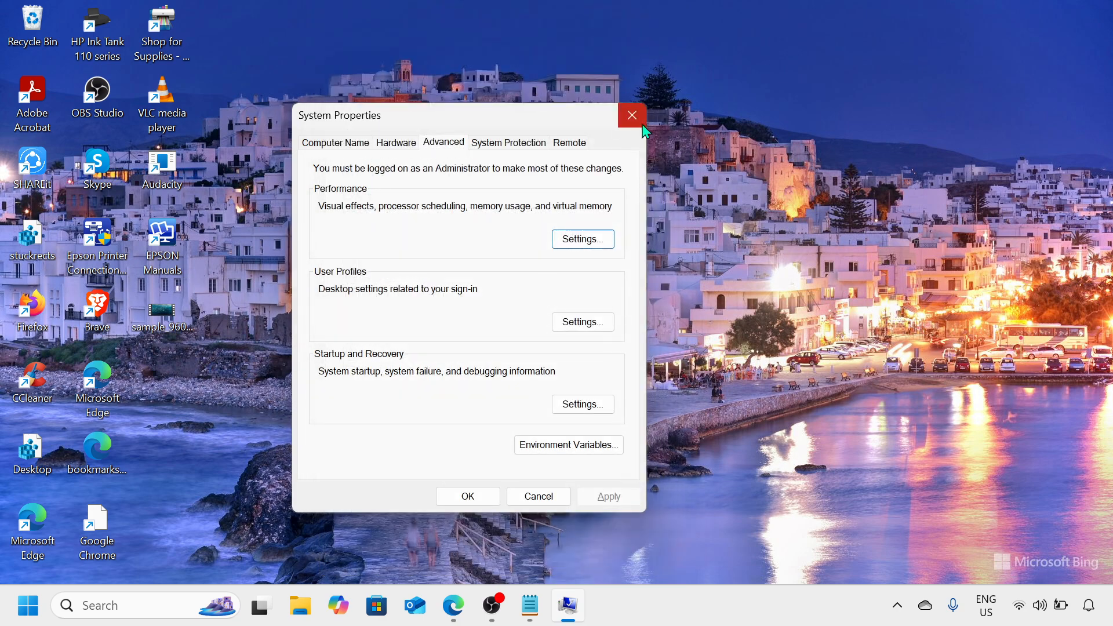
{"action": "left_click", "coordinate": [632, 115]}
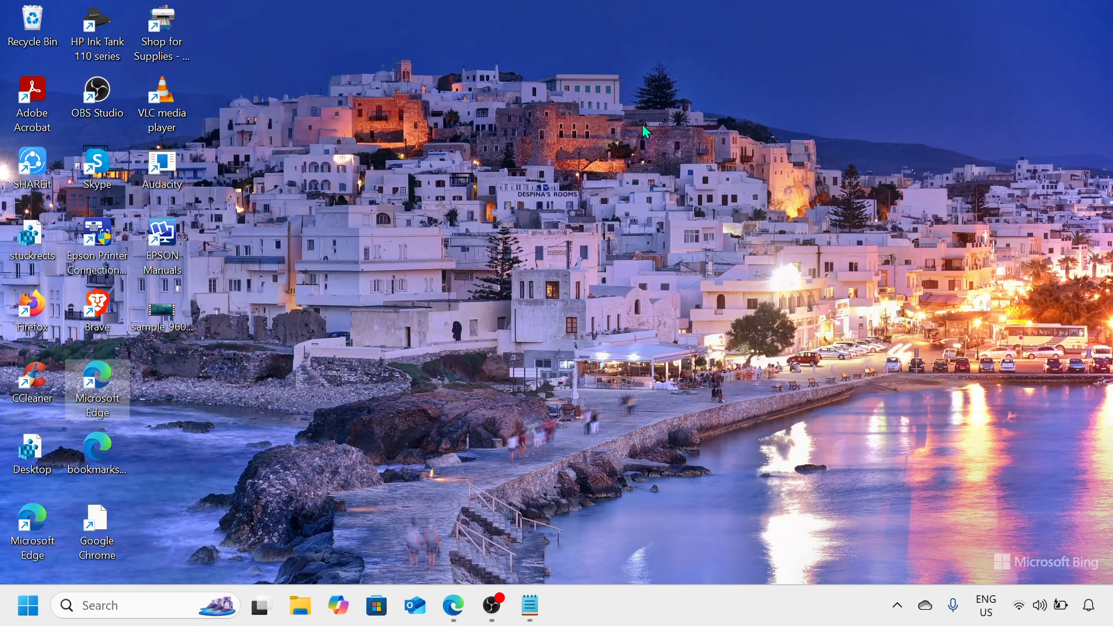
- Open Task Manager, maximize it and show the list of startup apps
{"action": "right_click", "coordinate": [649, 614]}
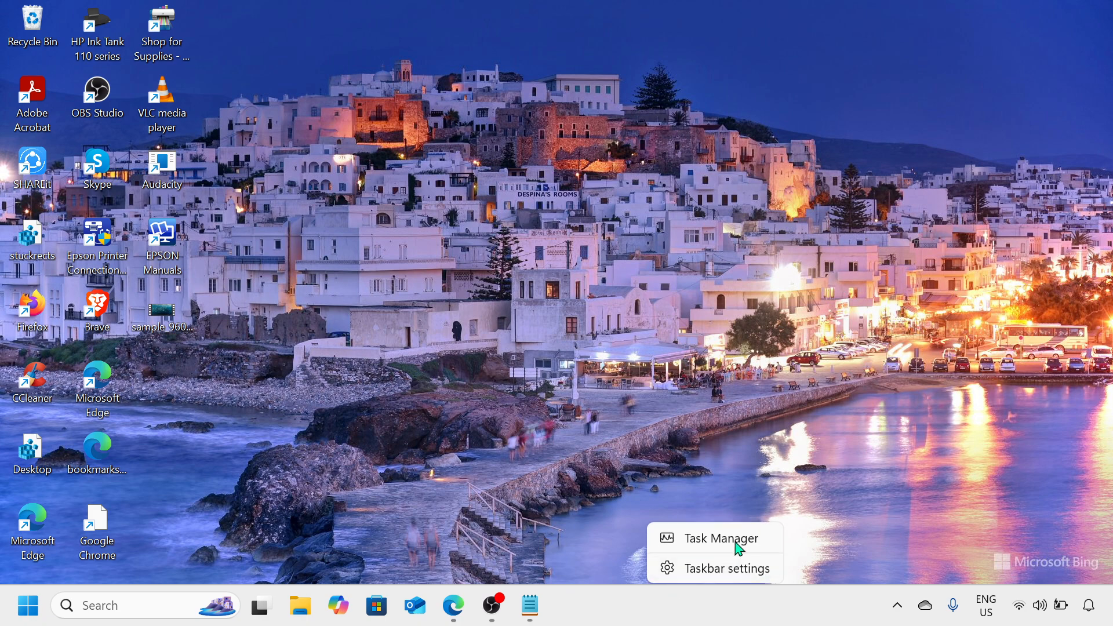
{"action": "left_click", "coordinate": [758, 540]}
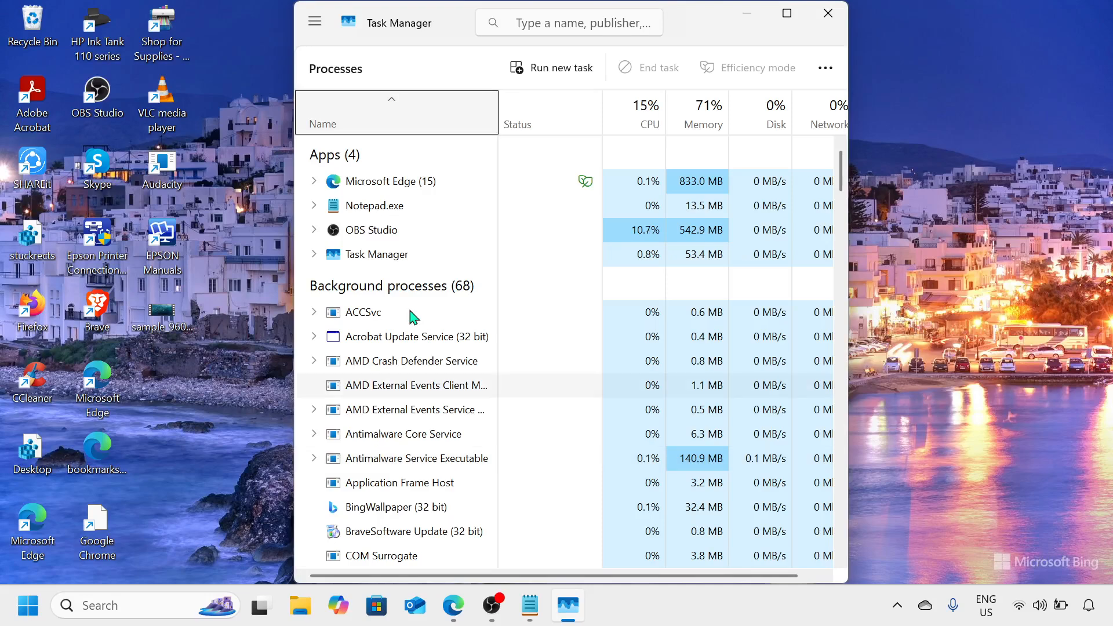
{"action": "left_click", "coordinate": [791, 16]}
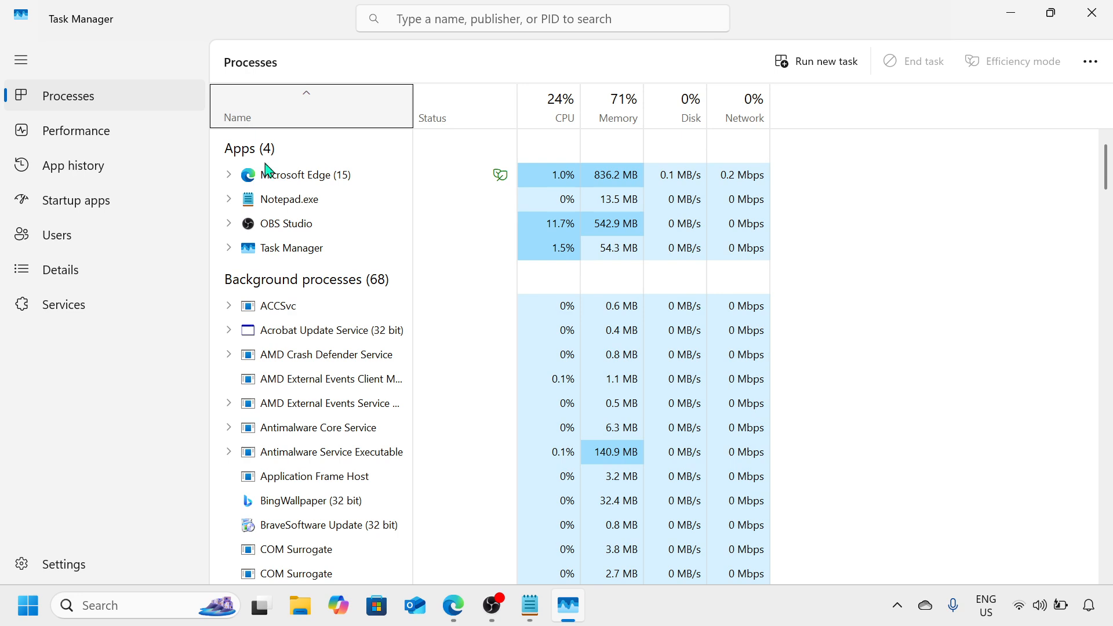
{"action": "left_click", "coordinate": [132, 214]}
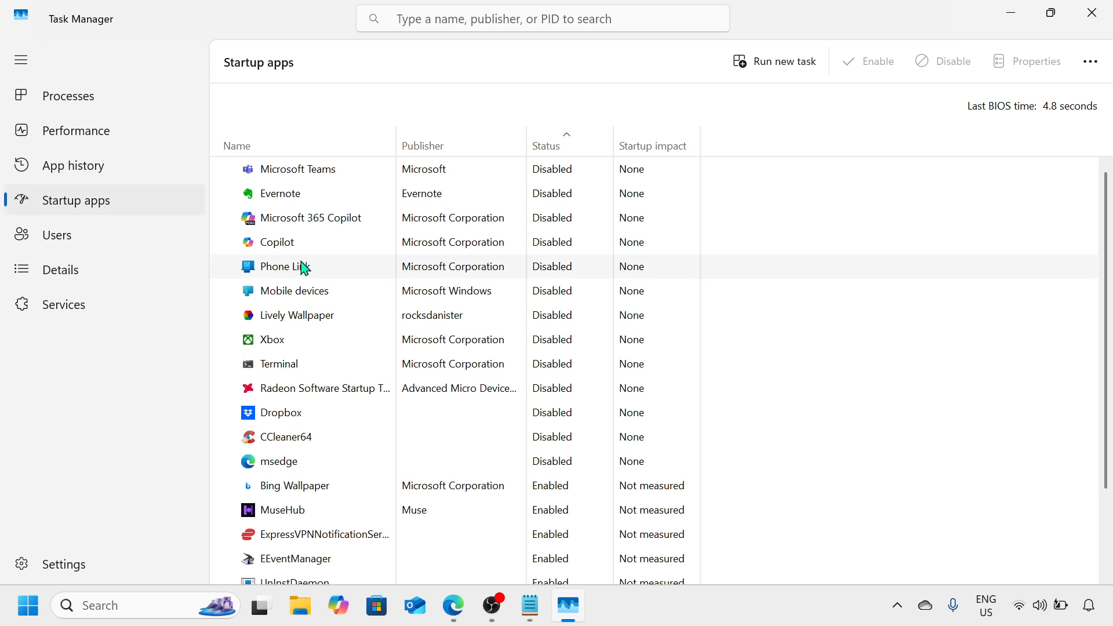
- Check the available actions for the Bing Wallpaper startup app, dismiss them without disabling it, and close Task Manager
{"action": "scroll", "coordinate": [301, 266], "scroll_direction": "down", "scroll_amount": 3}
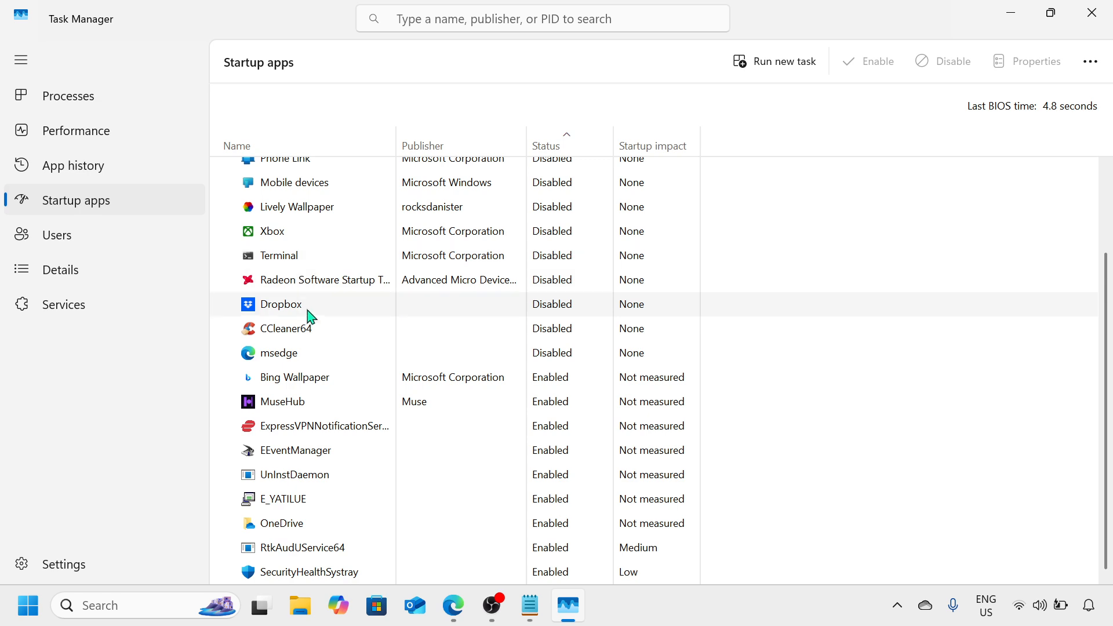
{"action": "right_click", "coordinate": [319, 383]}
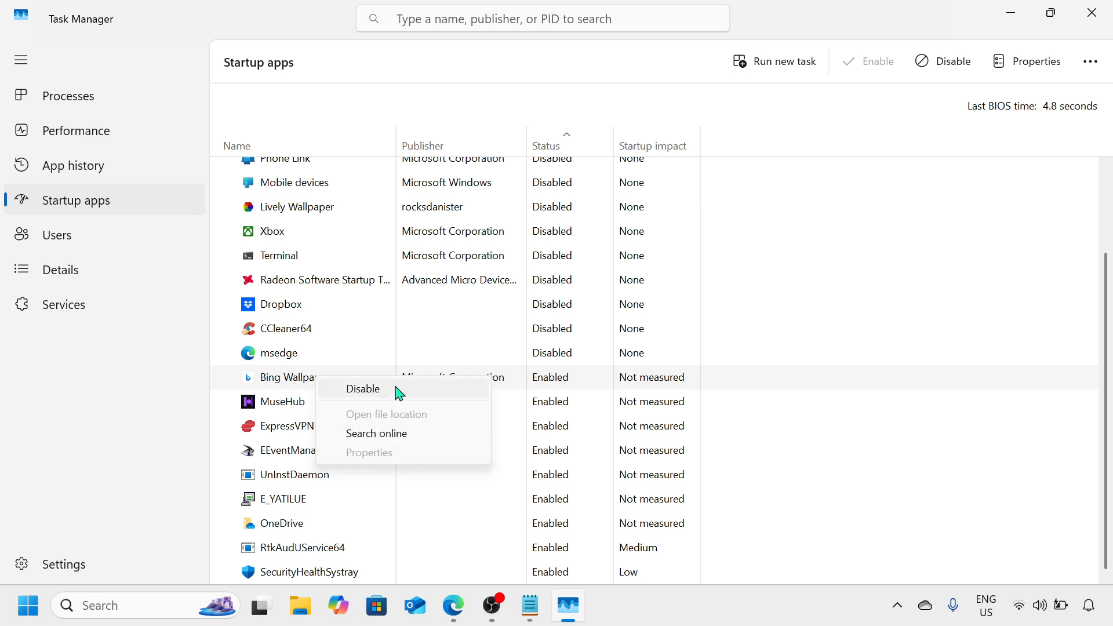
{"action": "left_click", "coordinate": [834, 376]}
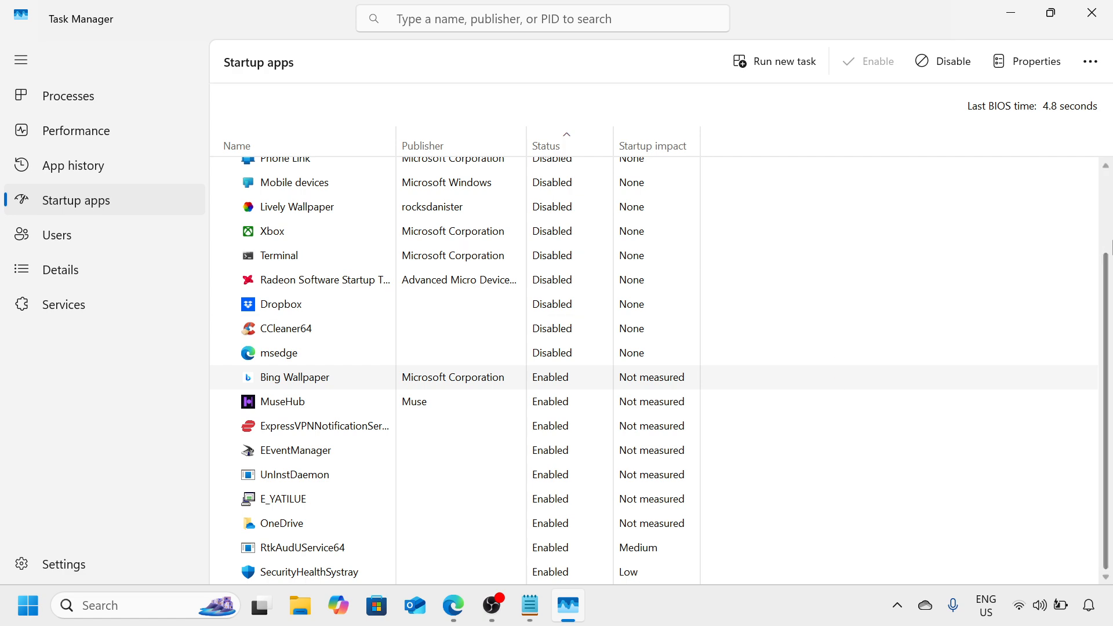
{"action": "left_click", "coordinate": [1091, 12]}
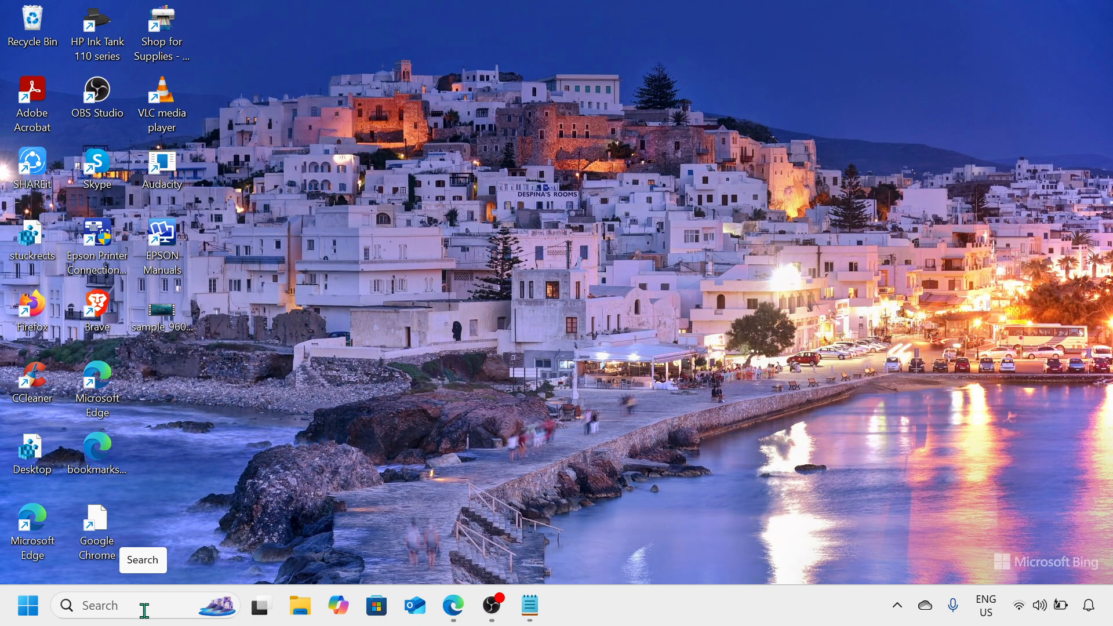
{"action": "left_click", "coordinate": [312, 605]}
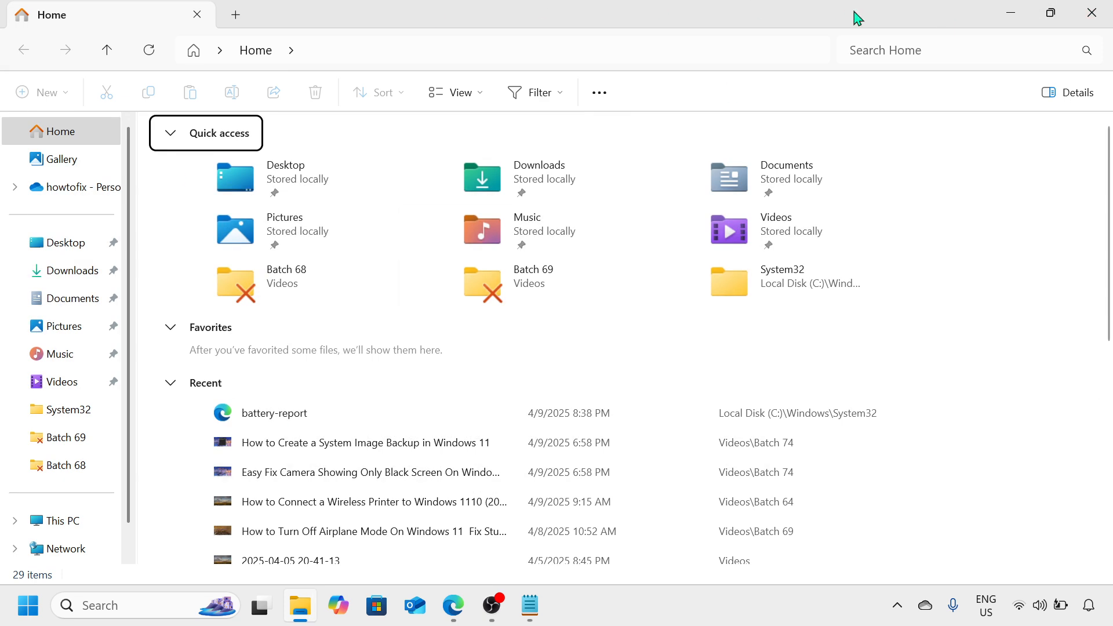
{"action": "left_click", "coordinate": [1092, 13]}
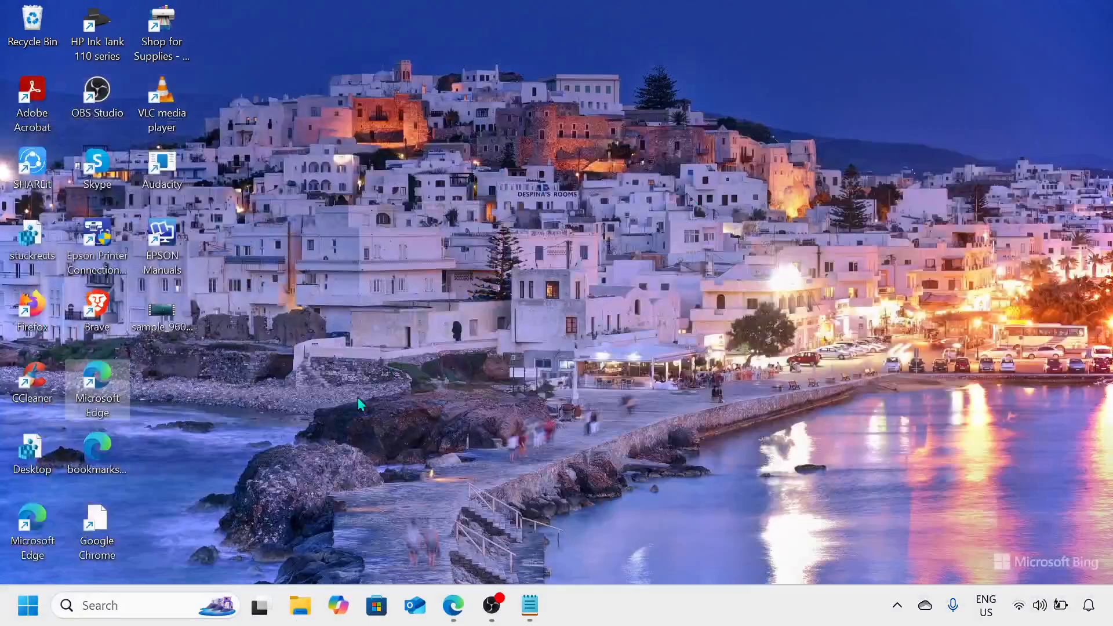
- Open the Windows Update page in Settings to check the available updates, and minimize the window
{"action": "right_click", "coordinate": [27, 605]}
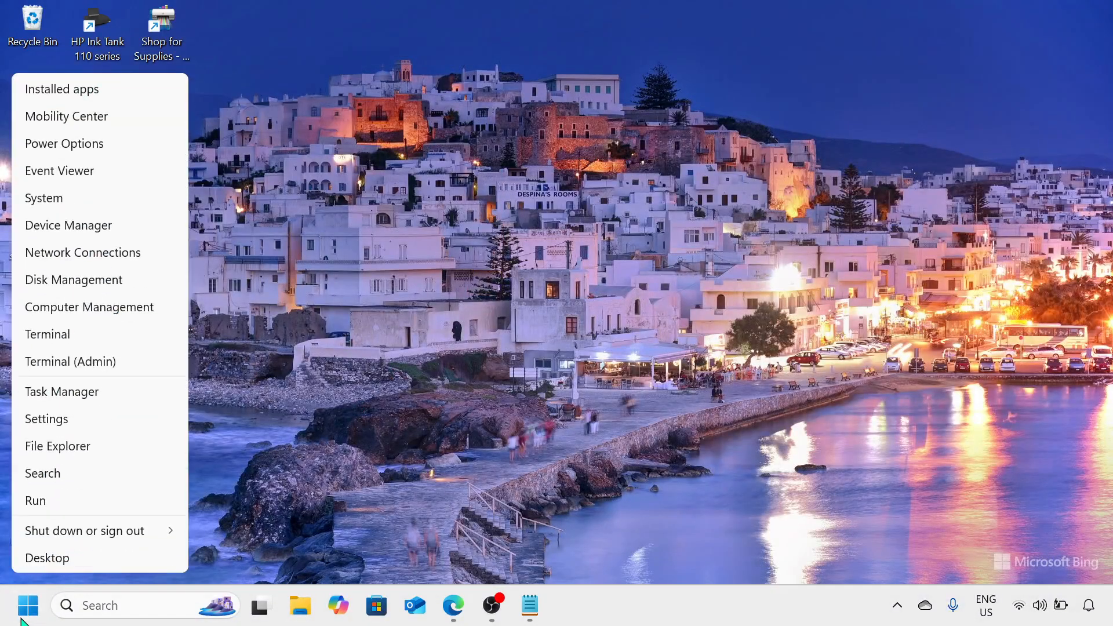
{"action": "left_click", "coordinate": [105, 422]}
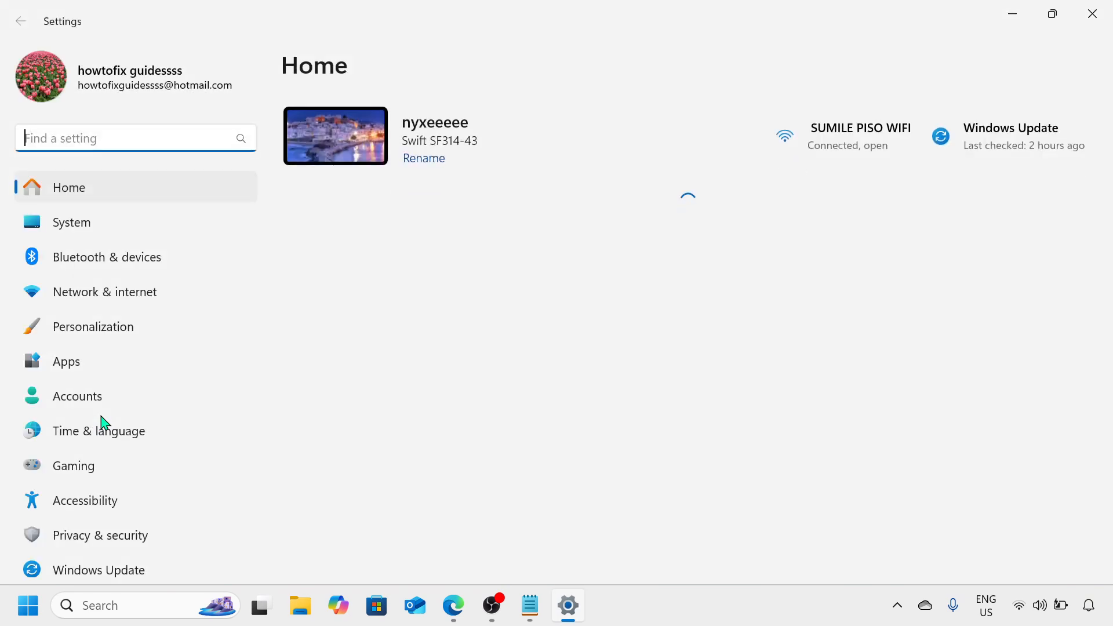
{"action": "scroll", "coordinate": [104, 424], "scroll_direction": "down", "scroll_amount": 1}
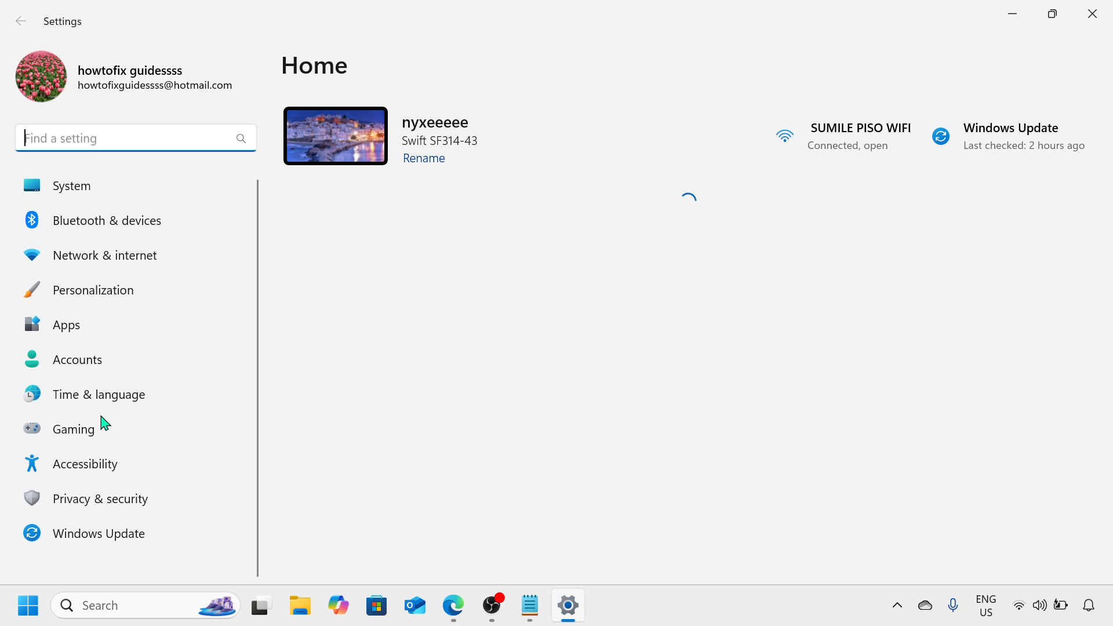
{"action": "scroll", "coordinate": [103, 423], "scroll_direction": "up", "scroll_amount": 1}
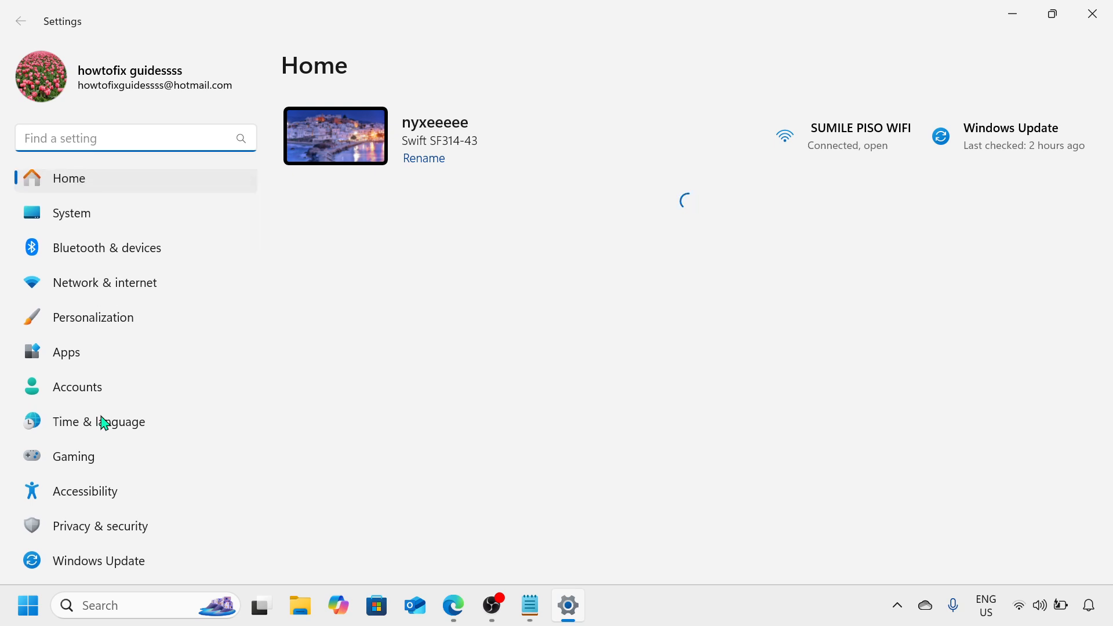
{"action": "left_click", "coordinate": [129, 563]}
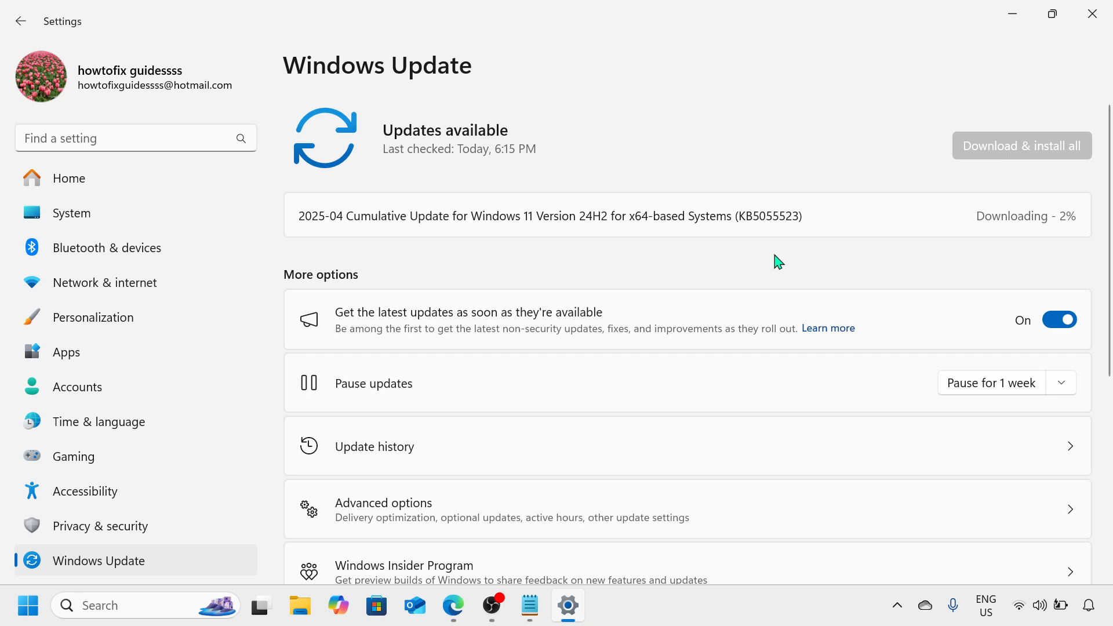
{"action": "left_click", "coordinate": [1022, 15]}
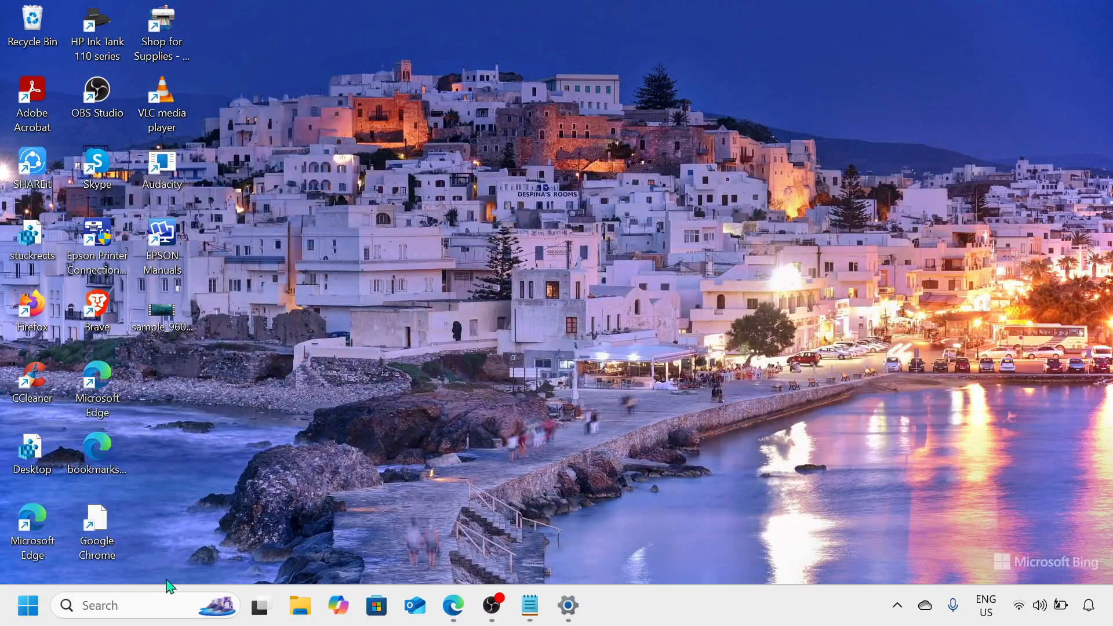
- Search for "power", open Choose a power plan to review the available plans, and close Power Options
{"action": "left_click", "coordinate": [173, 597]}
{"action": "type", "text": "p"}
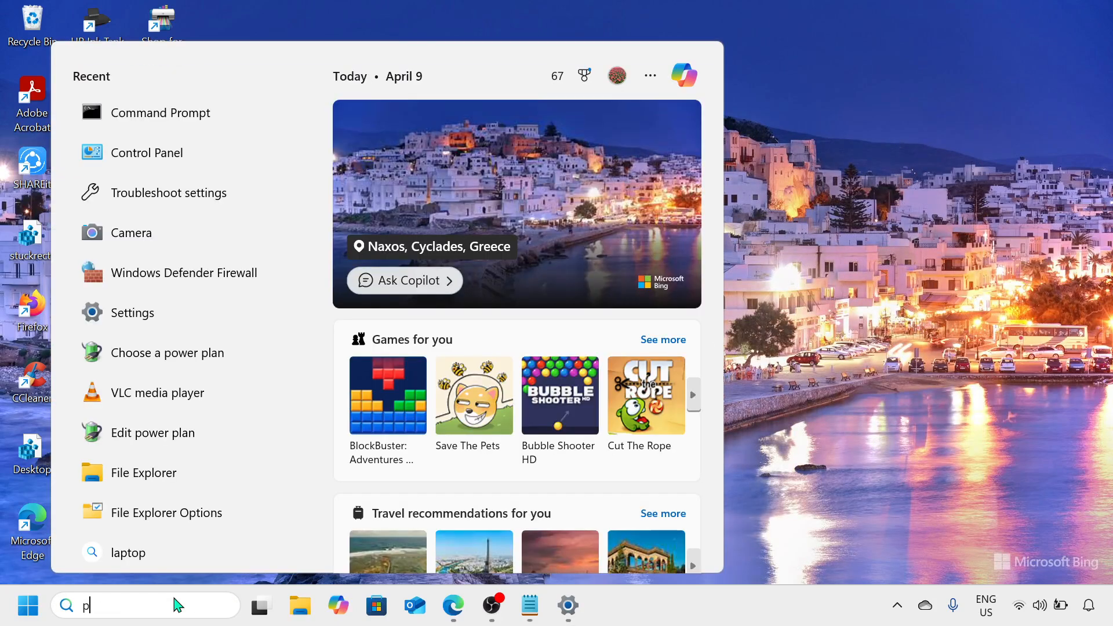
{"action": "type", "text": "ower"}
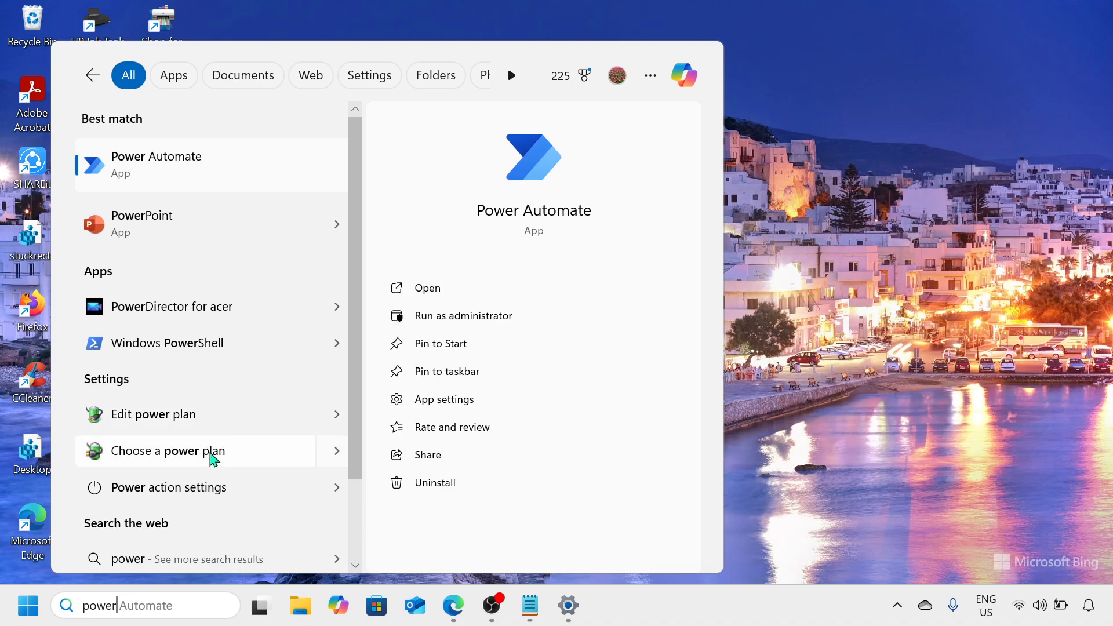
{"action": "left_click", "coordinate": [212, 452]}
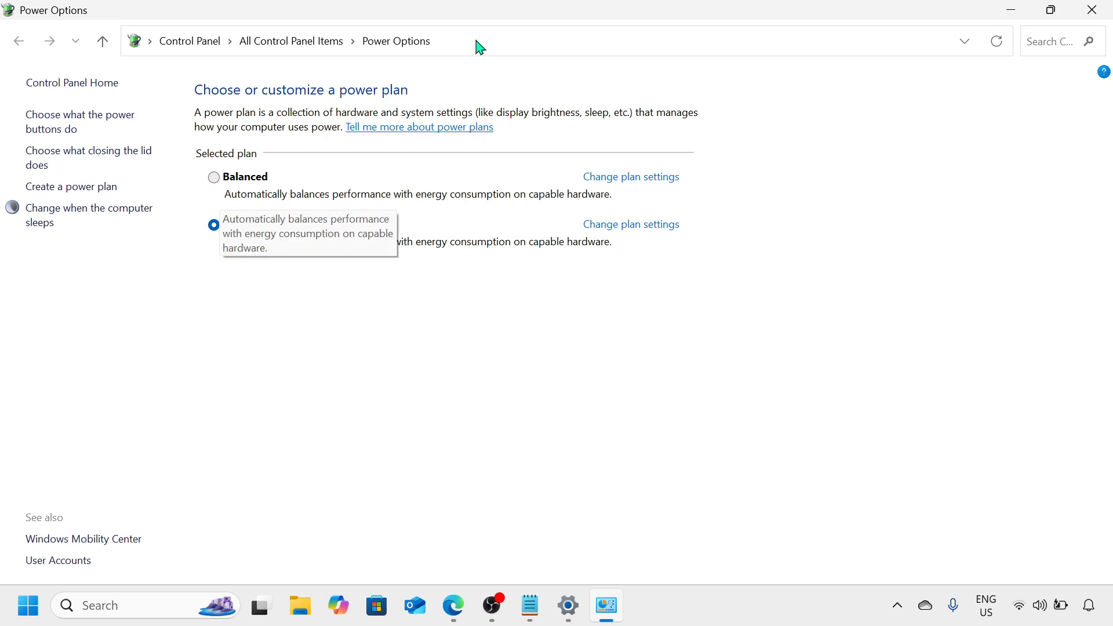
{"action": "left_click", "coordinate": [1108, 13]}
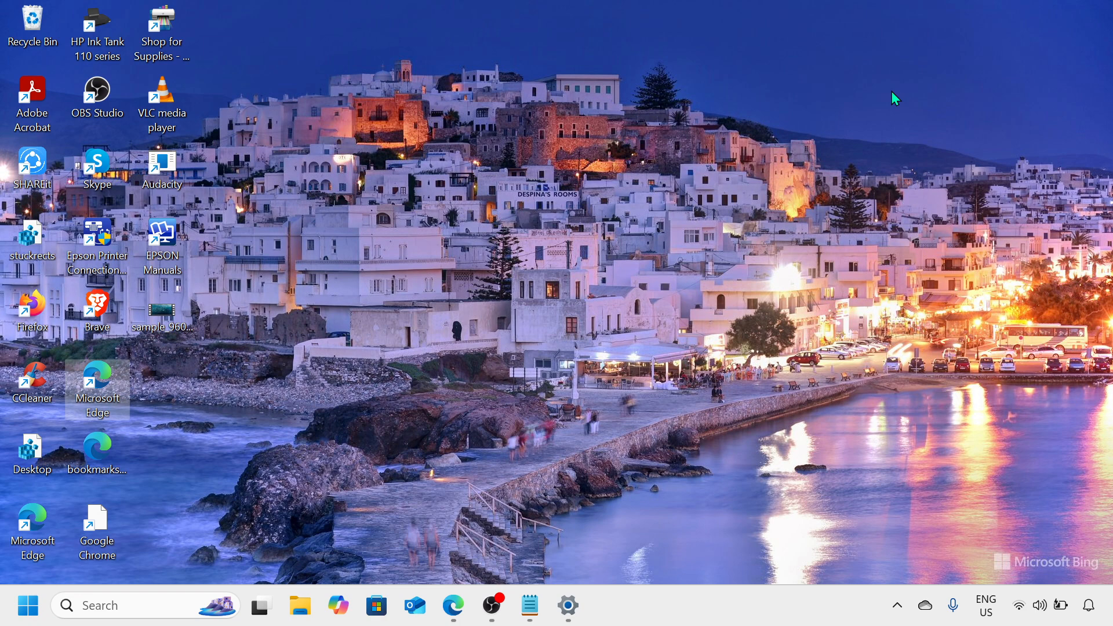
- Launch Disk Cleanup by running the cleanmgr command
{"action": "key", "text": "super+r"}
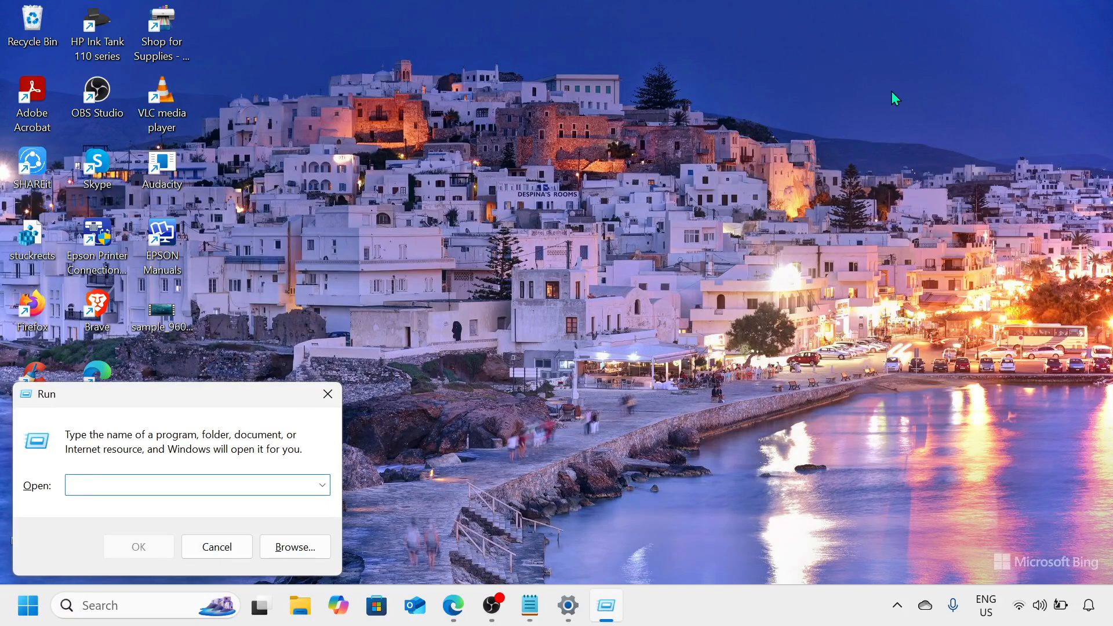
{"action": "left_click", "coordinate": [416, 291]}
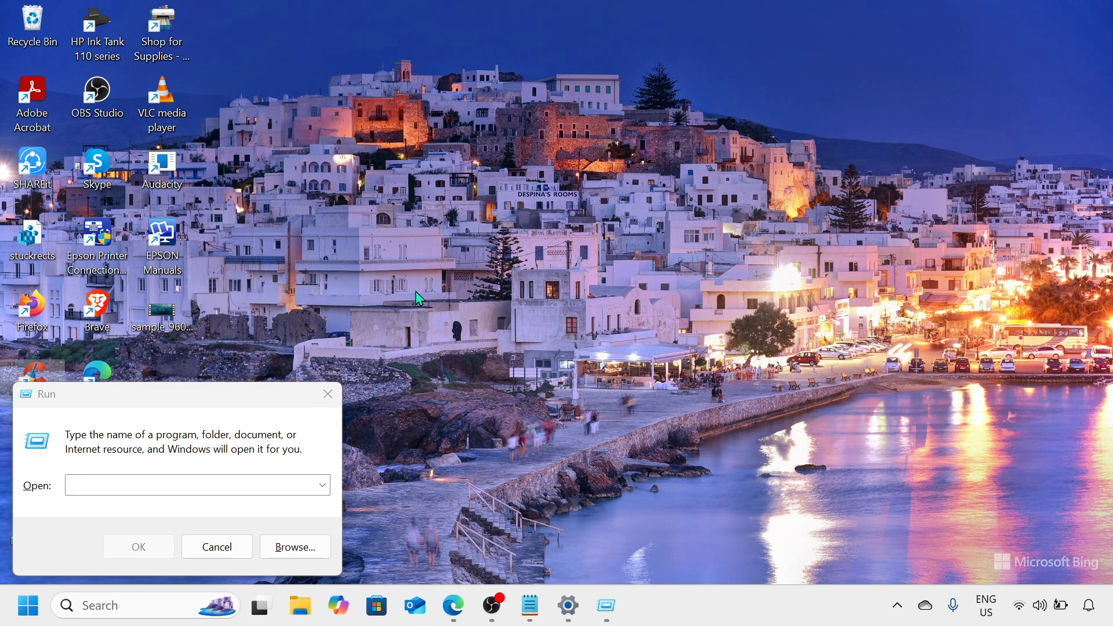
{"action": "left_click", "coordinate": [130, 484]}
{"action": "type", "text": "cle"}
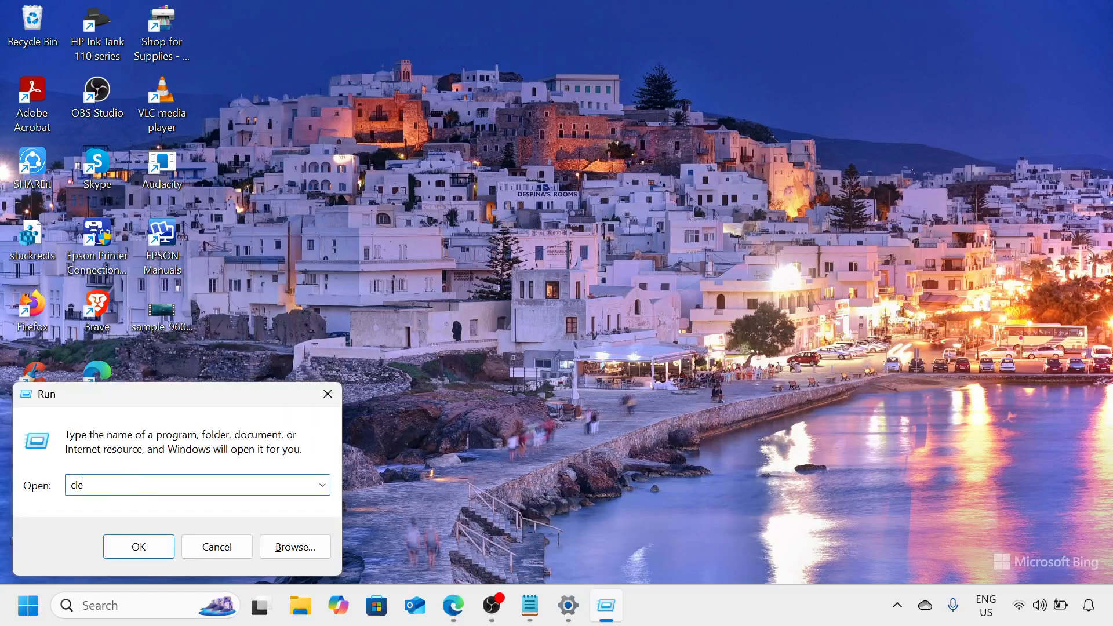
{"action": "type", "text": "anmgr"}
{"action": "key", "text": "Return"}
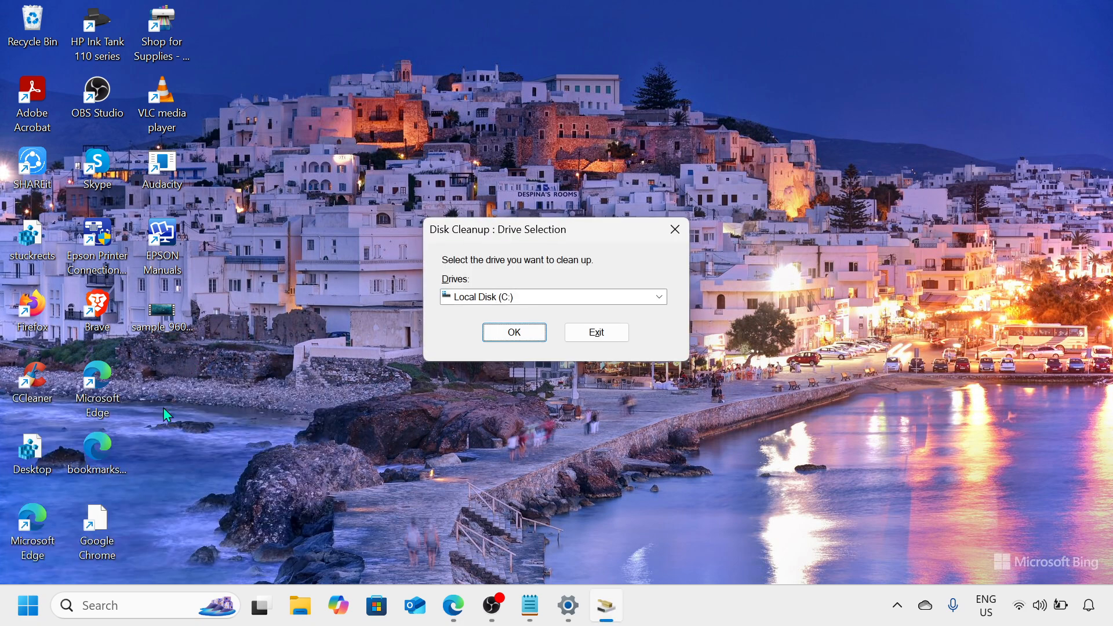
- Scan Local Disk (C:) to review the files Disk Cleanup can remove, and close it without cleaning
{"action": "key", "text": "Return"}
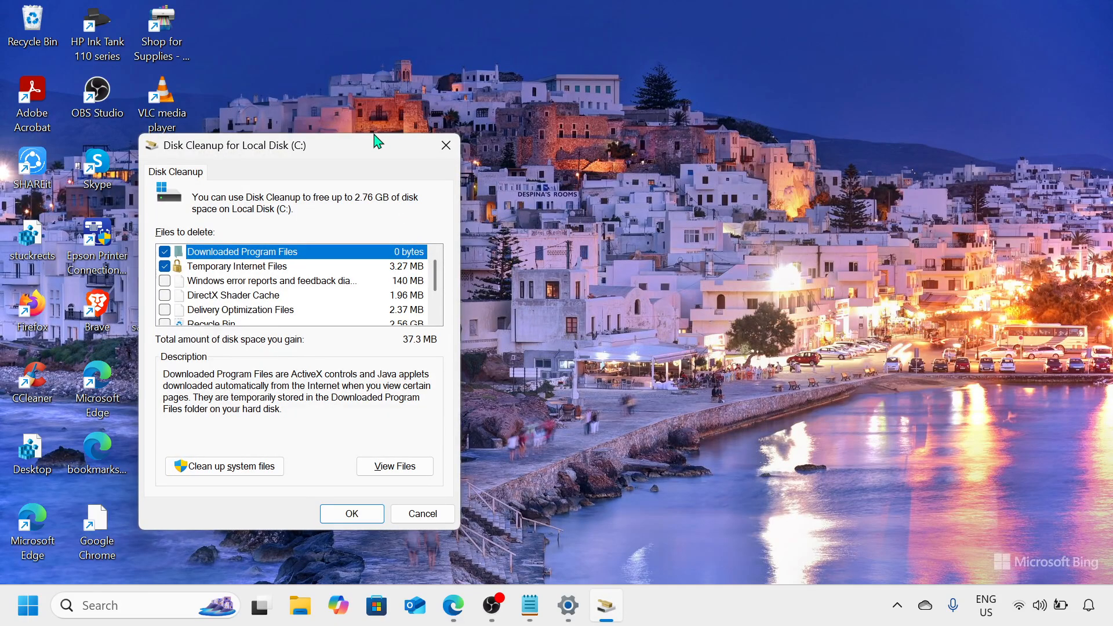
{"action": "left_click_drag", "start_coordinate": [384, 150], "coordinate": [658, 87]}
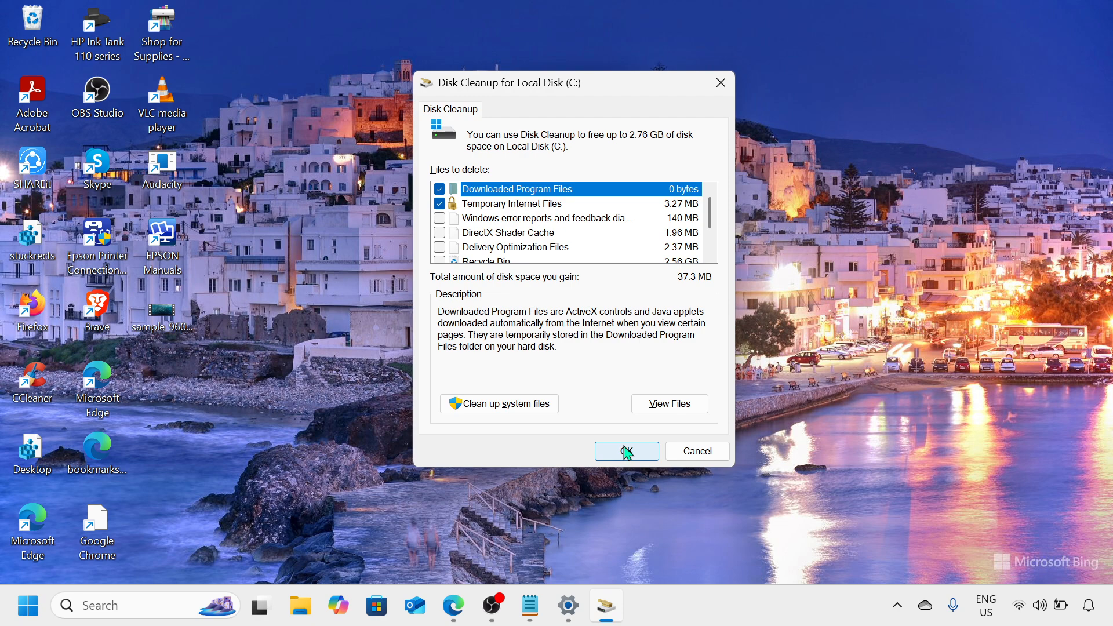
{"action": "left_click", "coordinate": [725, 79]}
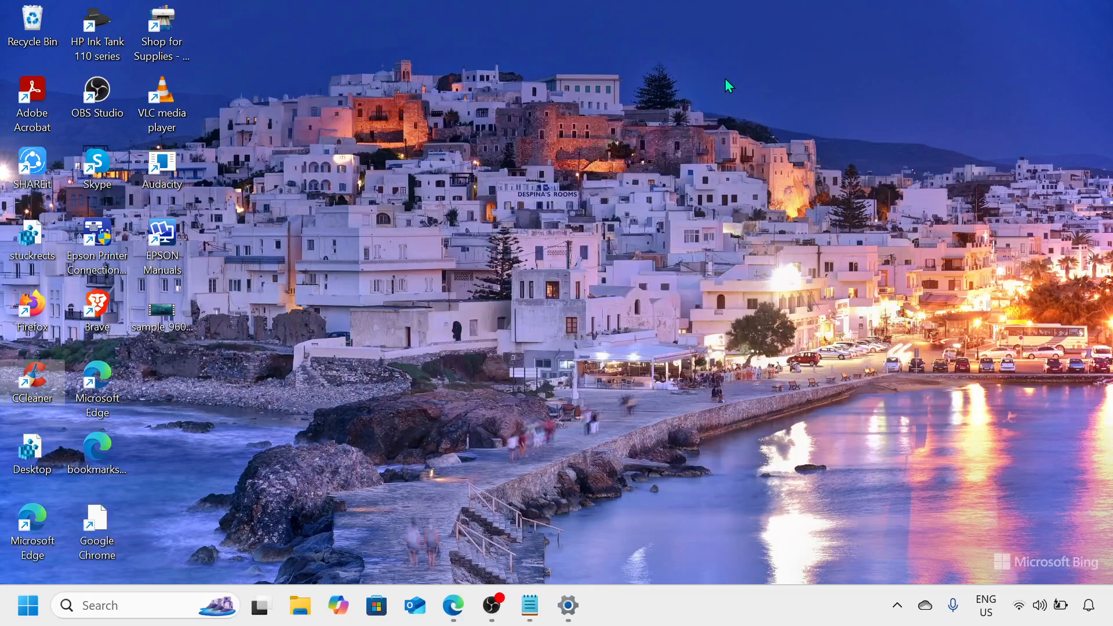
- Open the Windows Temp folder by running the temp command
{"action": "left_click", "coordinate": [38, 594]}
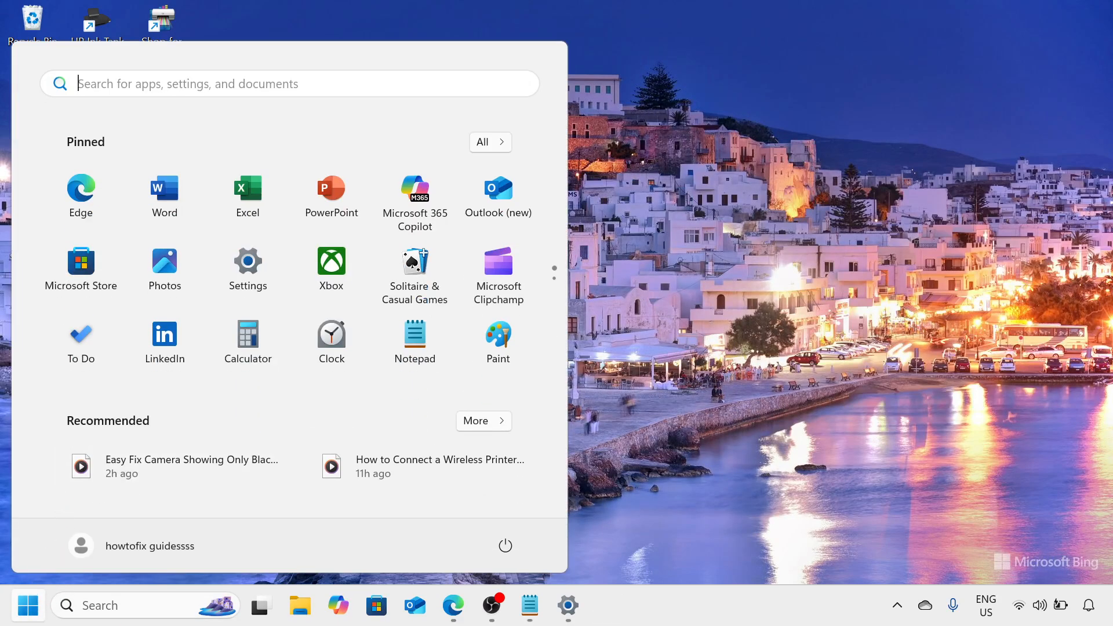
{"action": "left_click", "coordinate": [28, 604]}
{"action": "right_click", "coordinate": [28, 604]}
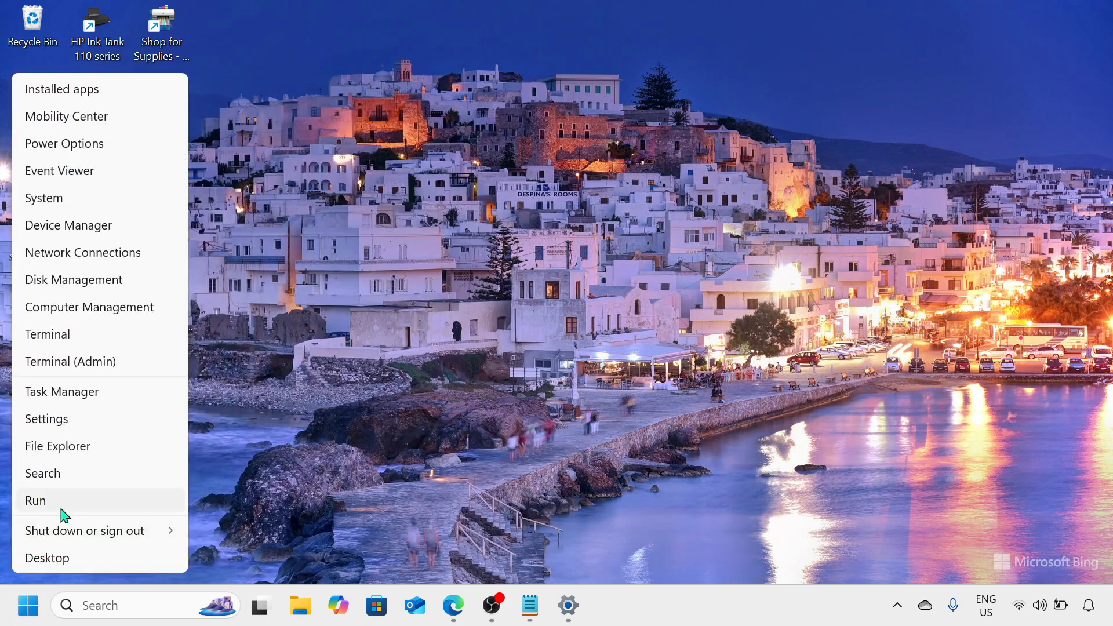
{"action": "left_click", "coordinate": [59, 505]}
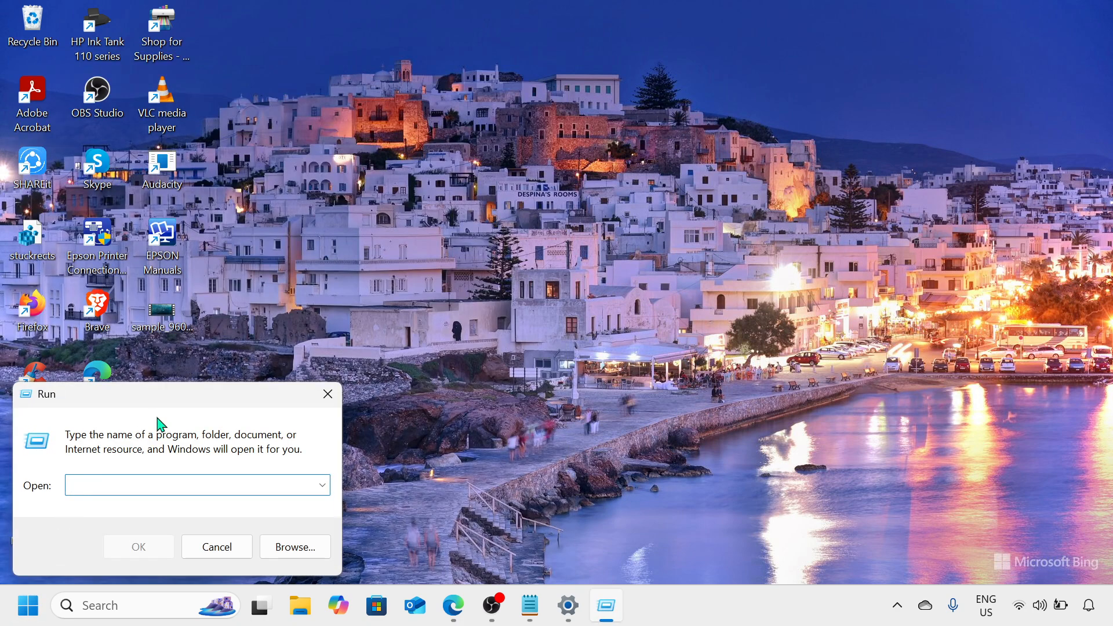
{"action": "type", "text": "temp"}
{"action": "key", "text": "Return"}
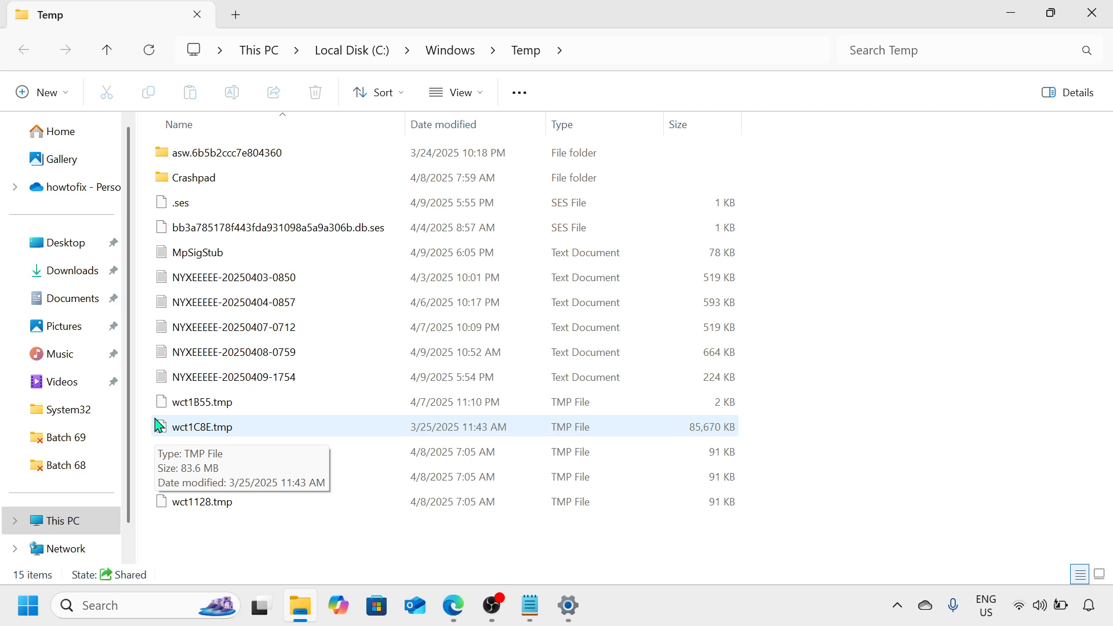
- Permanently delete everything in the Windows Temp folder, skipping all items that are in use, and close the folder
{"action": "key", "text": "ctrl+a"}
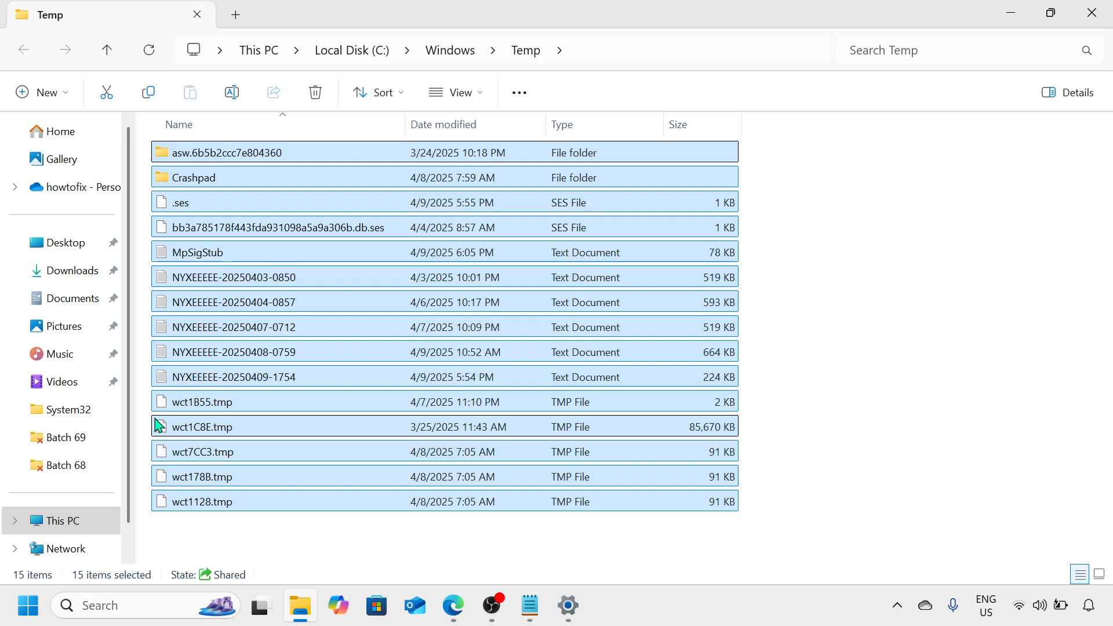
{"action": "key", "text": "shift+Delete"}
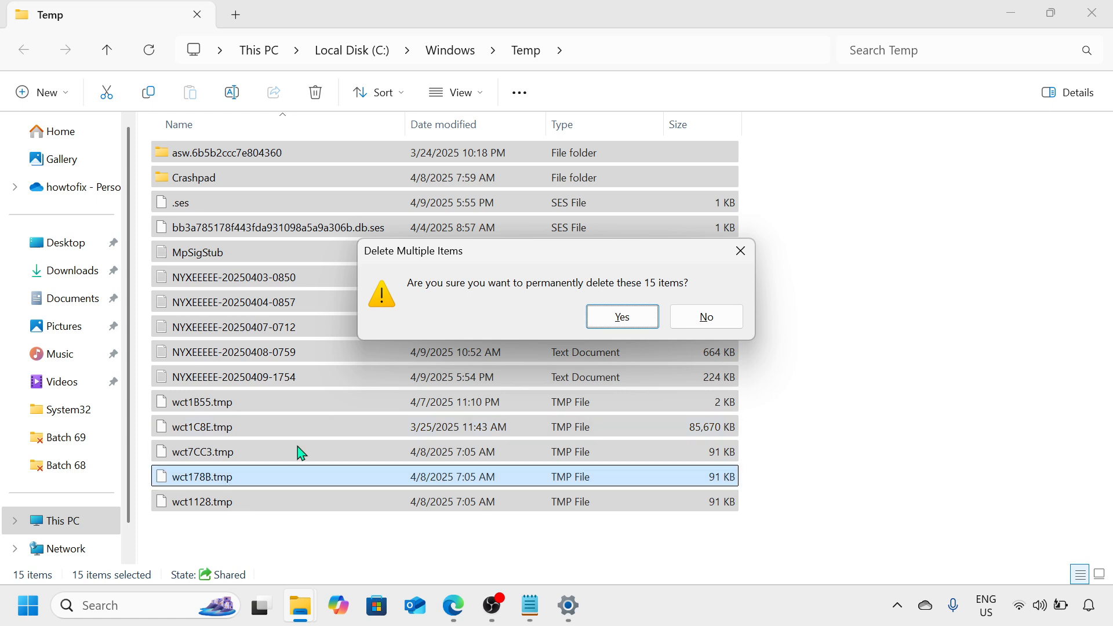
{"action": "left_click", "coordinate": [636, 323]}
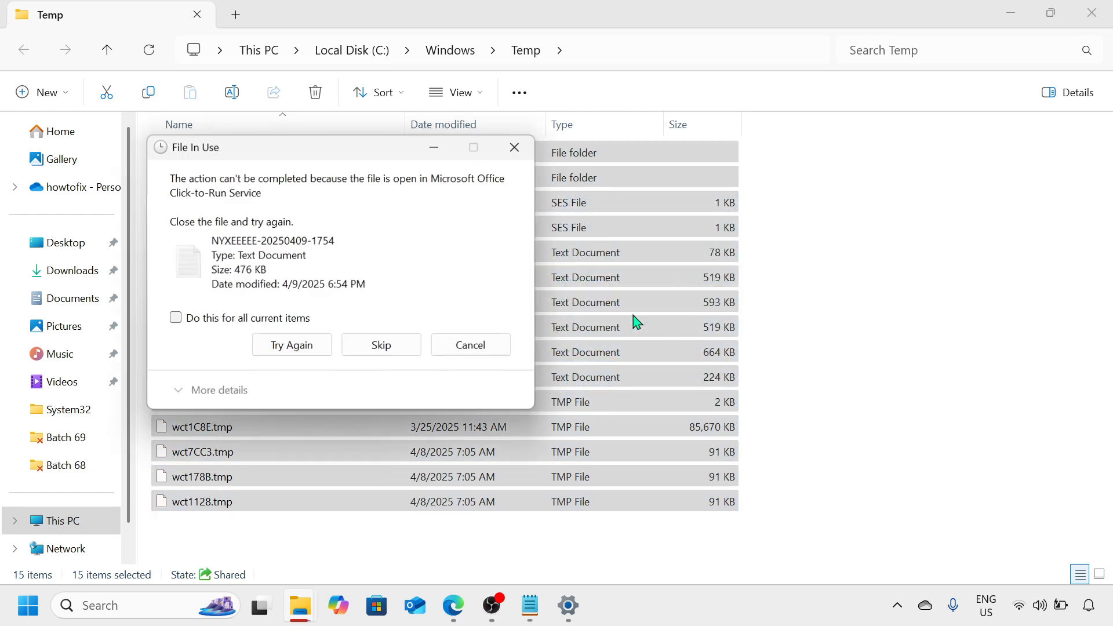
{"action": "left_click", "coordinate": [290, 324]}
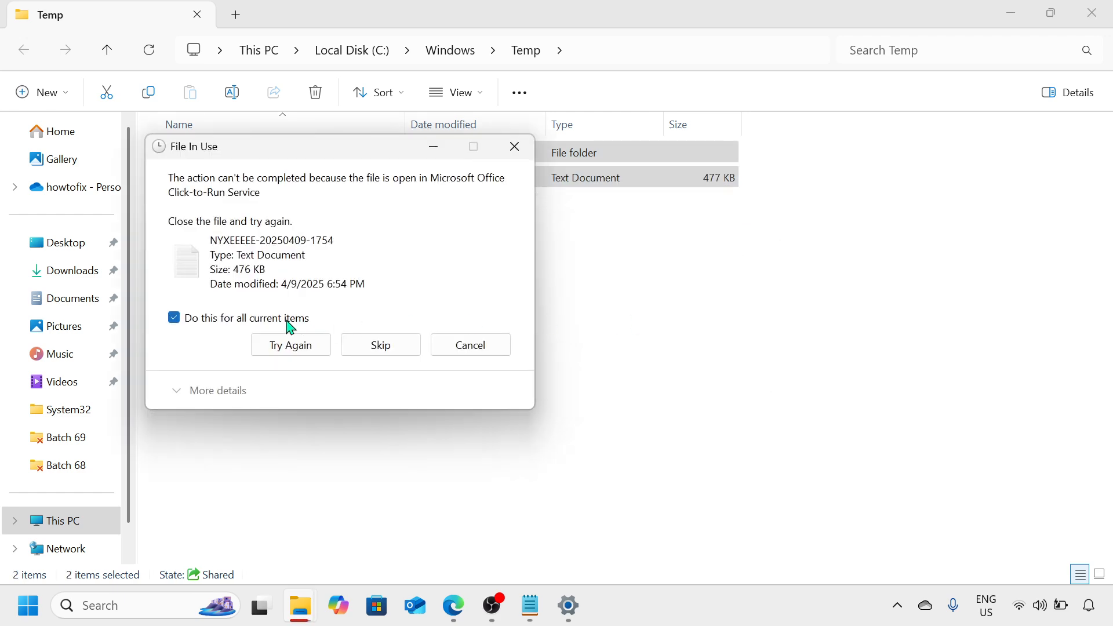
{"action": "left_click", "coordinate": [381, 345]}
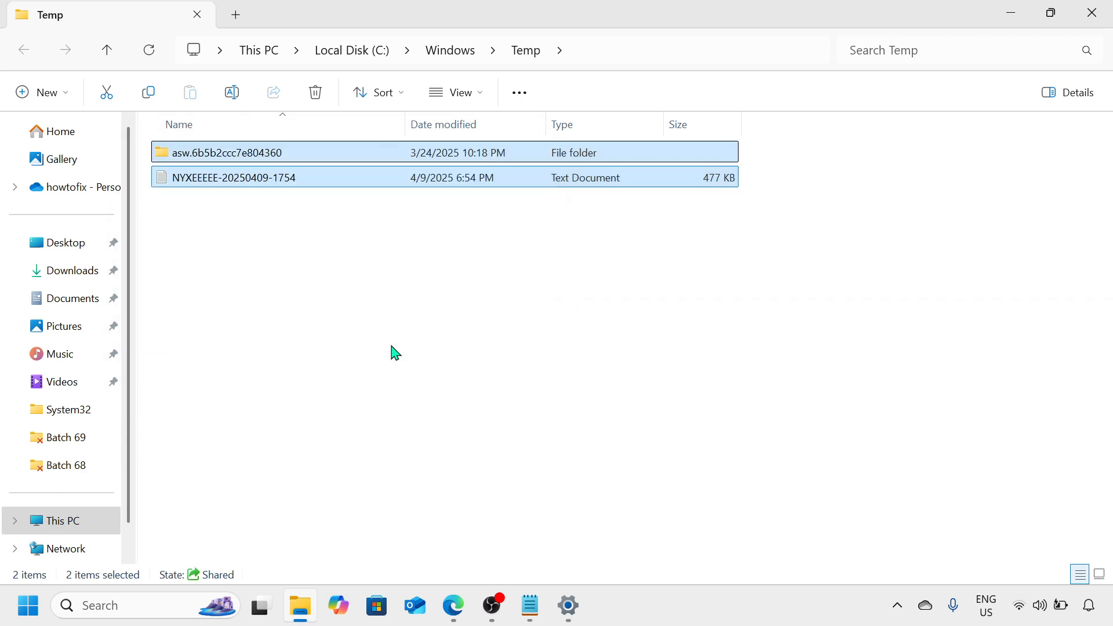
{"action": "left_click", "coordinate": [435, 308]}
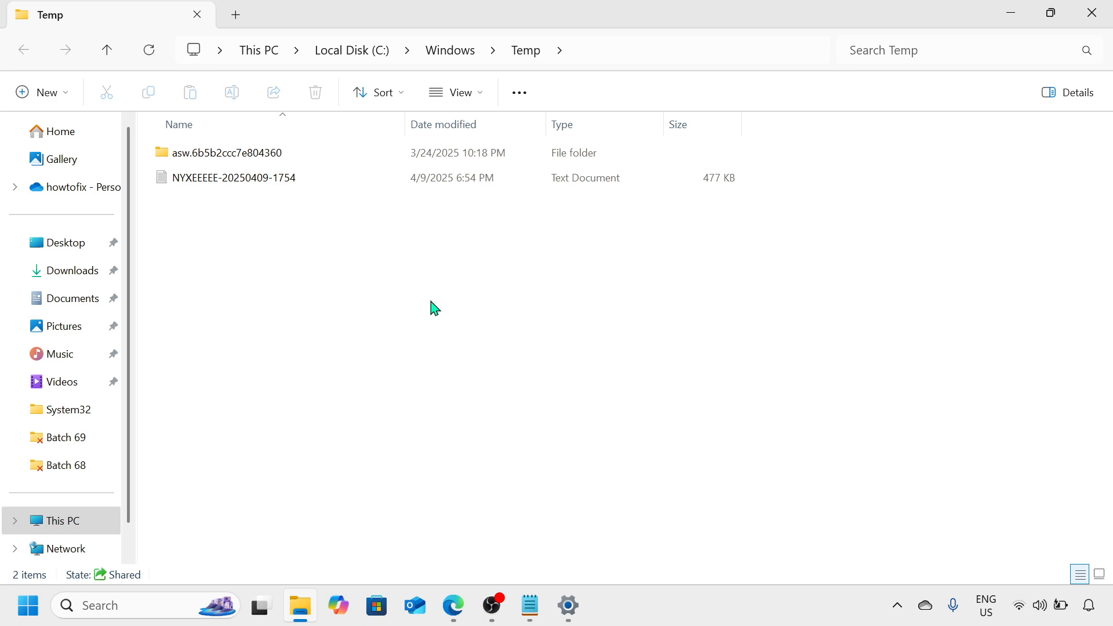
{"action": "left_click", "coordinate": [1092, 12]}
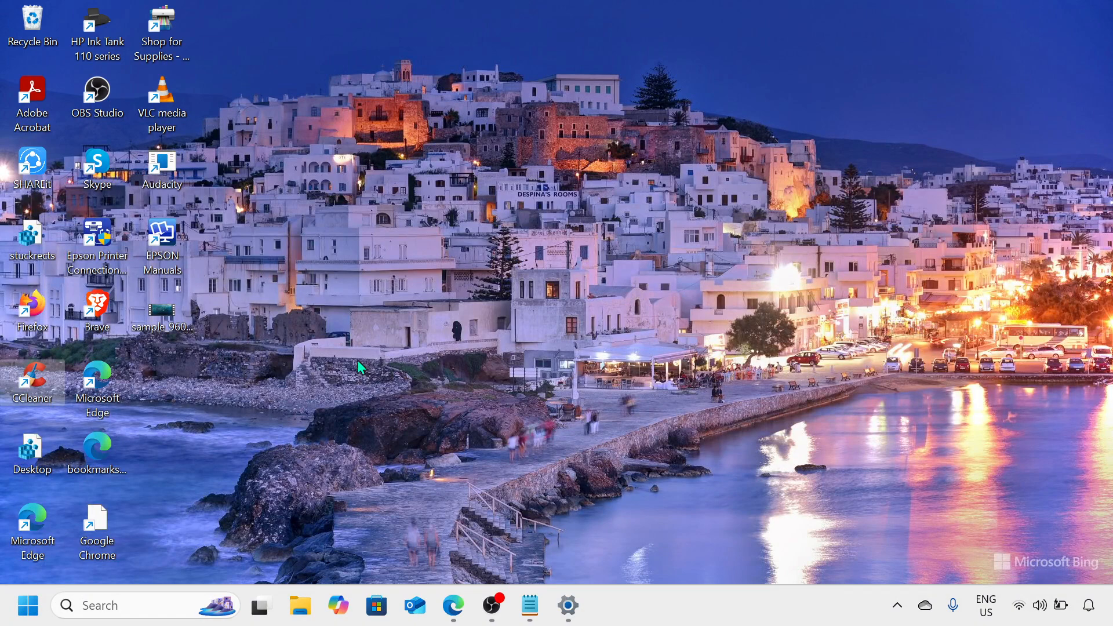
- Open the user's local Temp folder by running %temp%, and look through its contents
{"action": "key", "text": "super+r"}
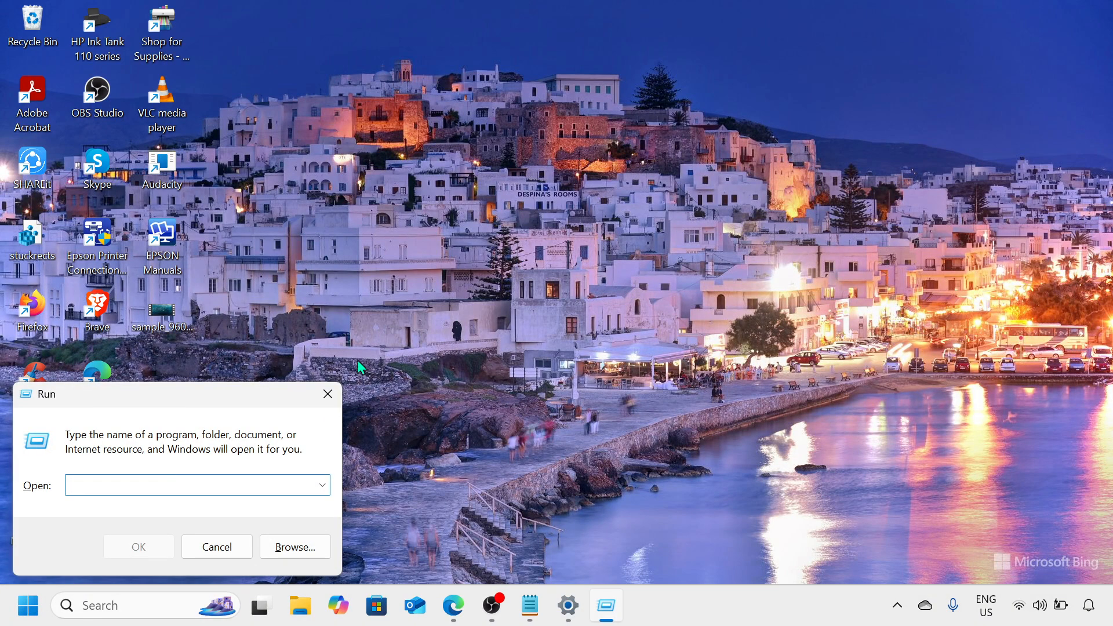
{"action": "type", "text": "%temp%"}
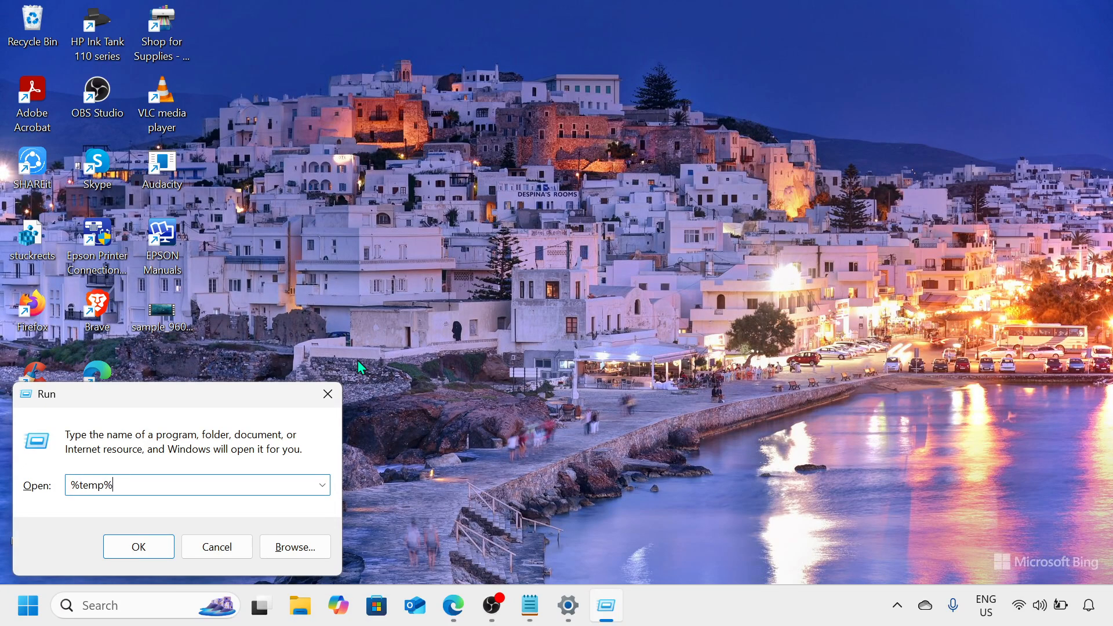
{"action": "key", "text": "Return"}
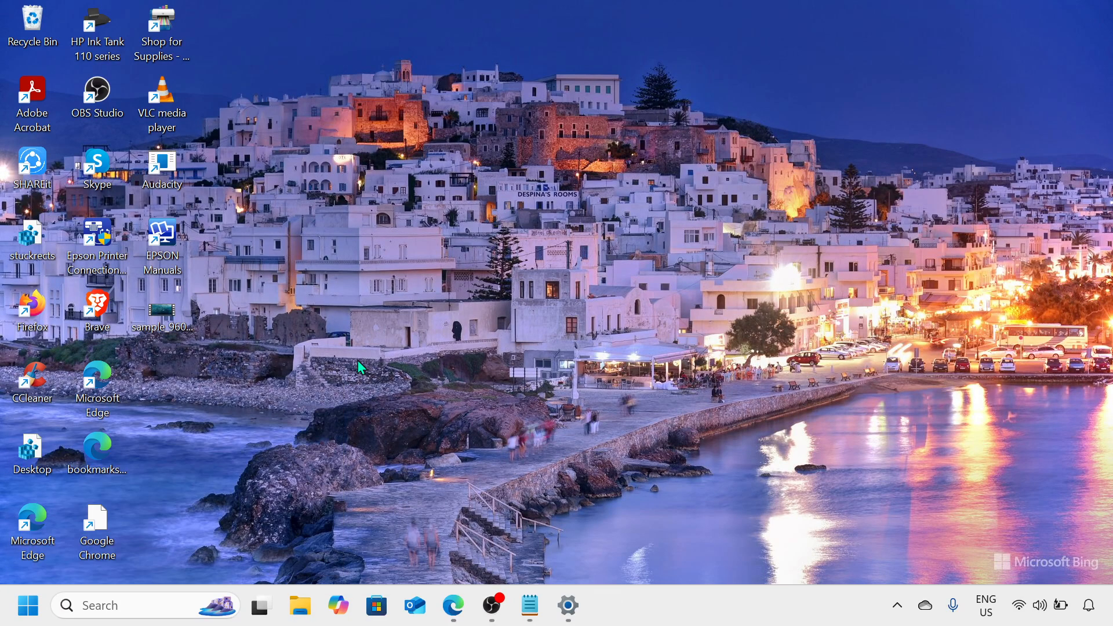
{"action": "scroll", "coordinate": [359, 364], "scroll_direction": "down", "scroll_amount": 3}
{"action": "scroll", "coordinate": [360, 364], "scroll_direction": "down", "scroll_amount": 3}
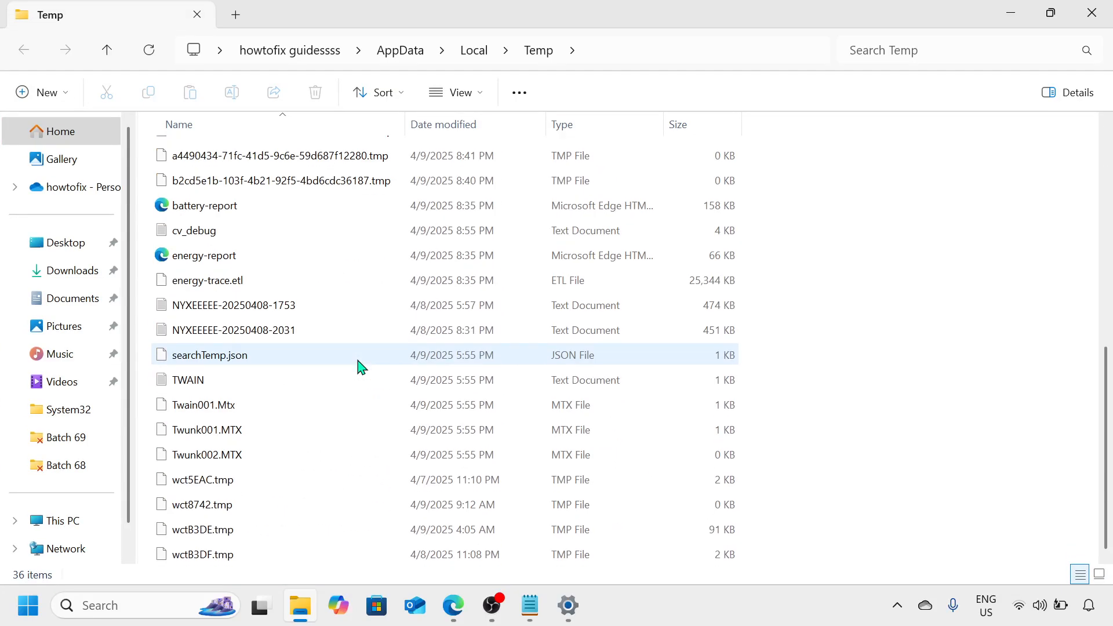
{"action": "scroll", "coordinate": [360, 364], "scroll_direction": "up", "scroll_amount": 6}
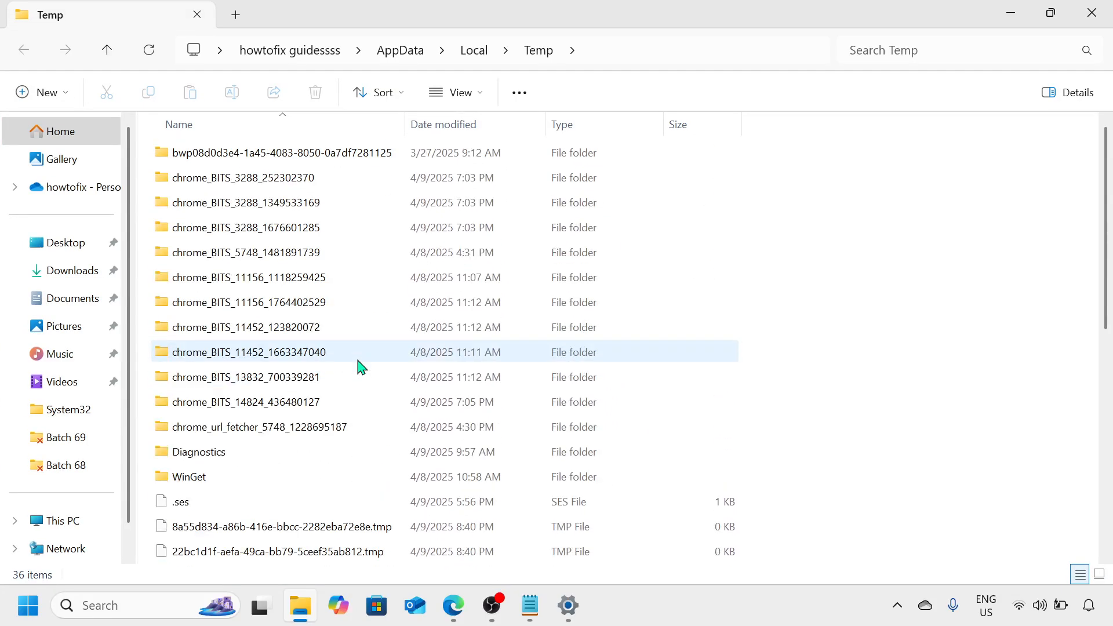
- Permanently delete everything in the user's local Temp folder, skipping all items that are in use, and close the folder
{"action": "key", "text": "ctrl+a"}
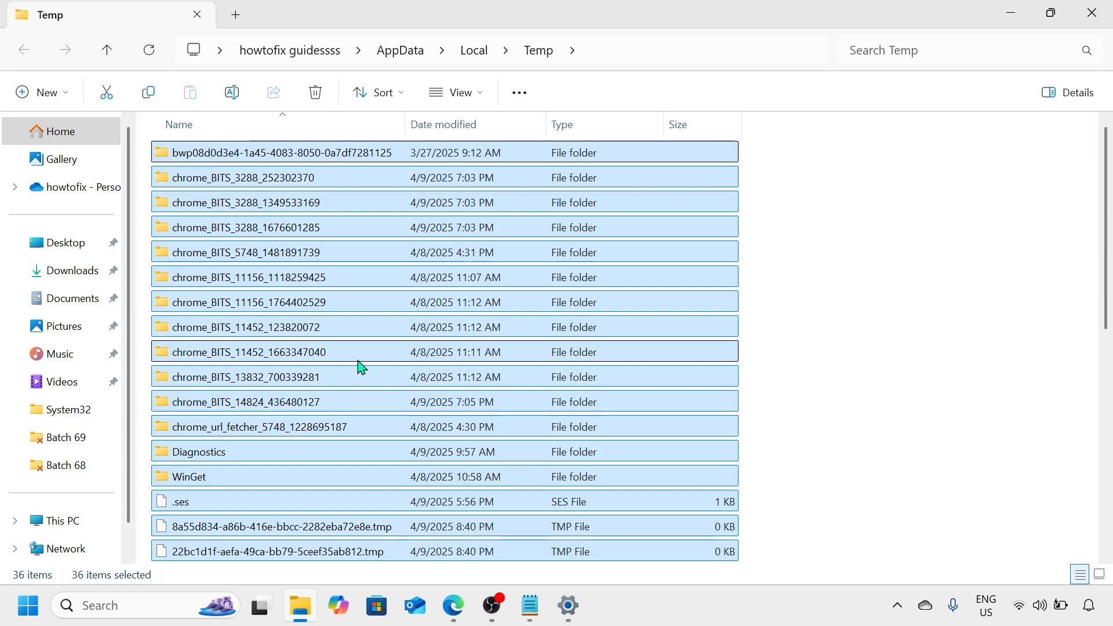
{"action": "key", "text": "shift+Delete"}
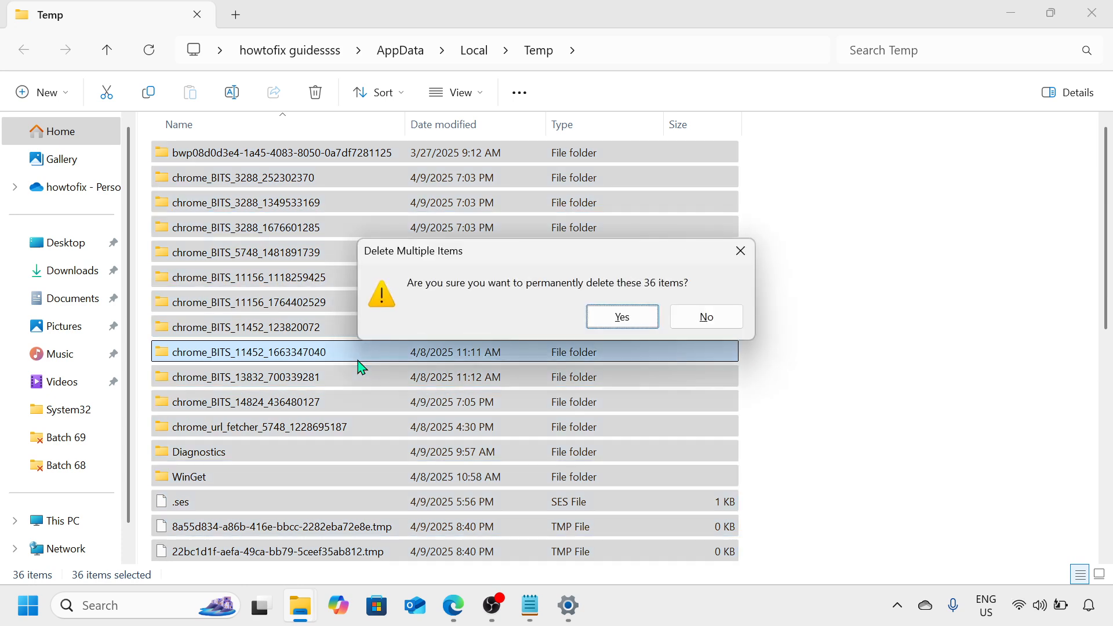
{"action": "left_click", "coordinate": [631, 316]}
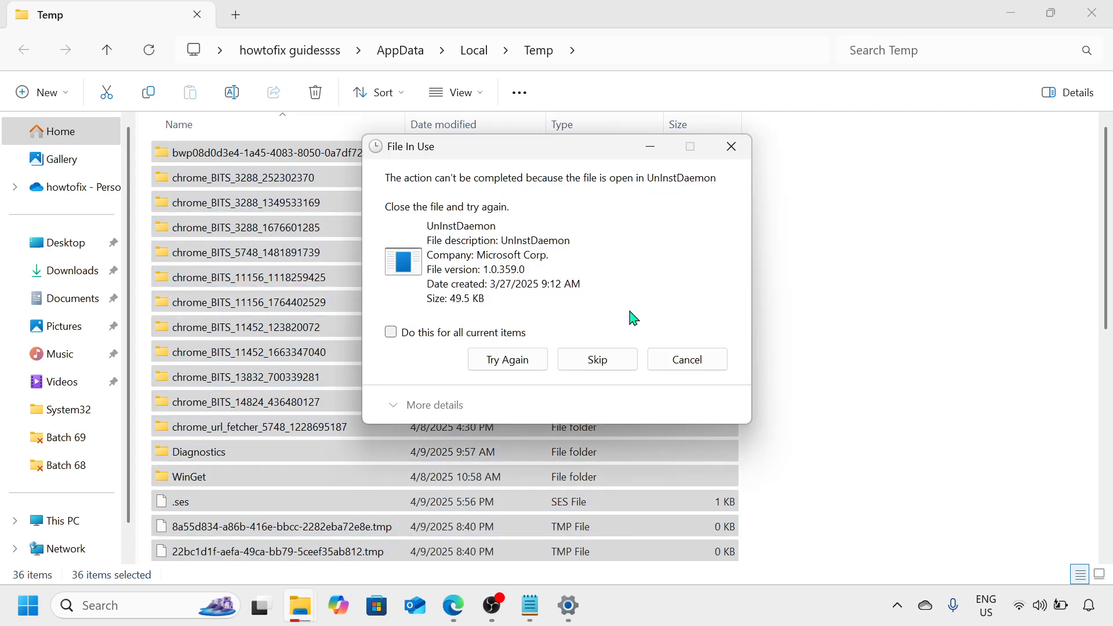
{"action": "left_click", "coordinate": [478, 332]}
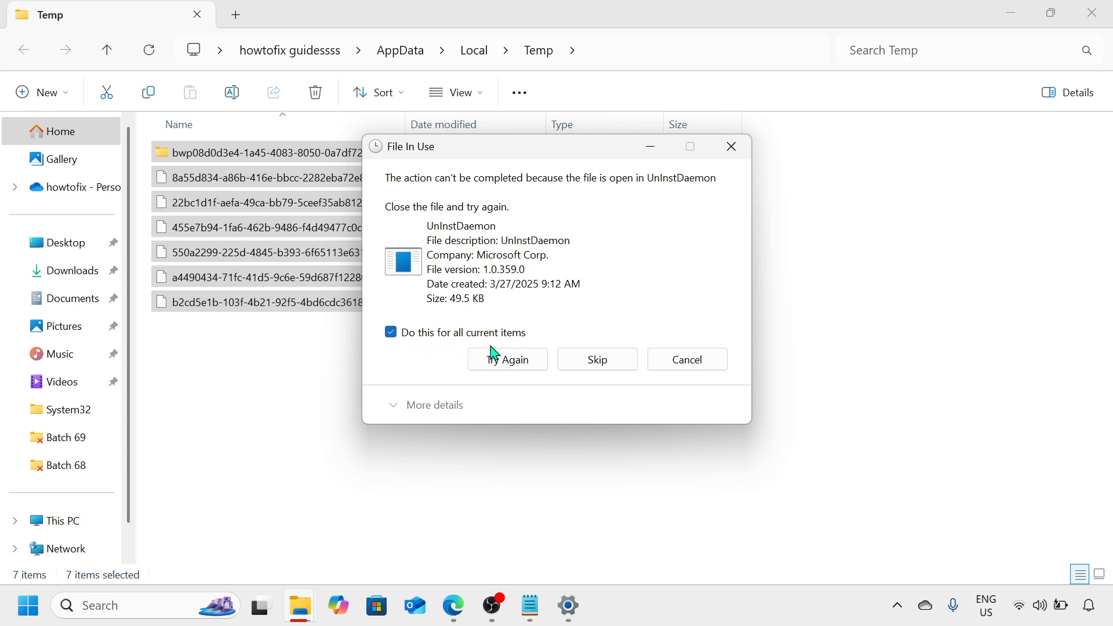
{"action": "left_click", "coordinate": [603, 362]}
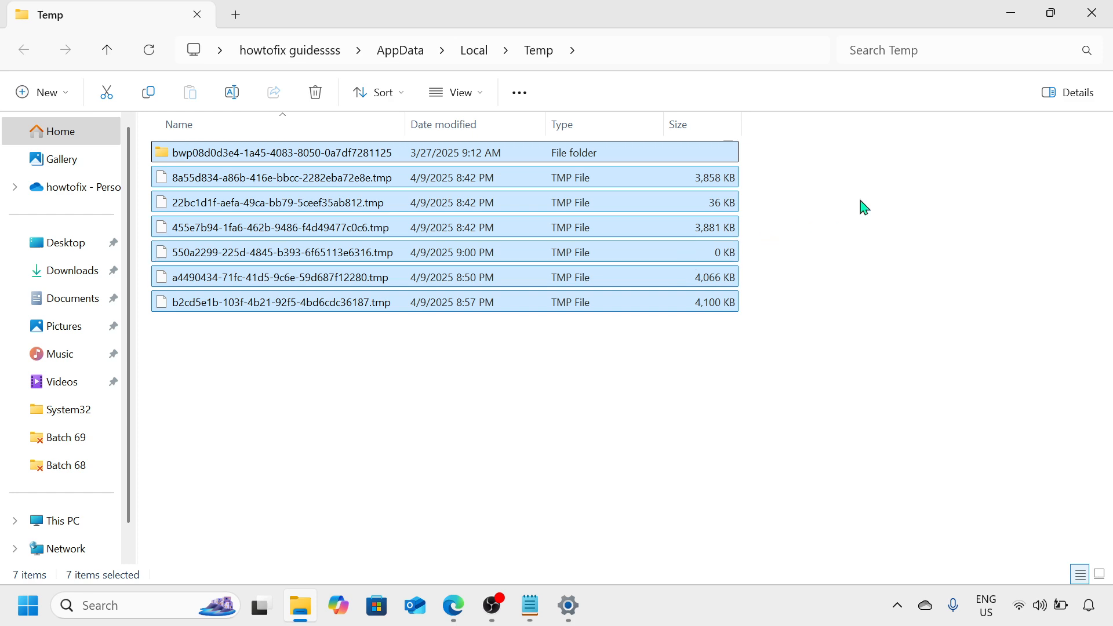
{"action": "left_click", "coordinate": [1092, 13]}
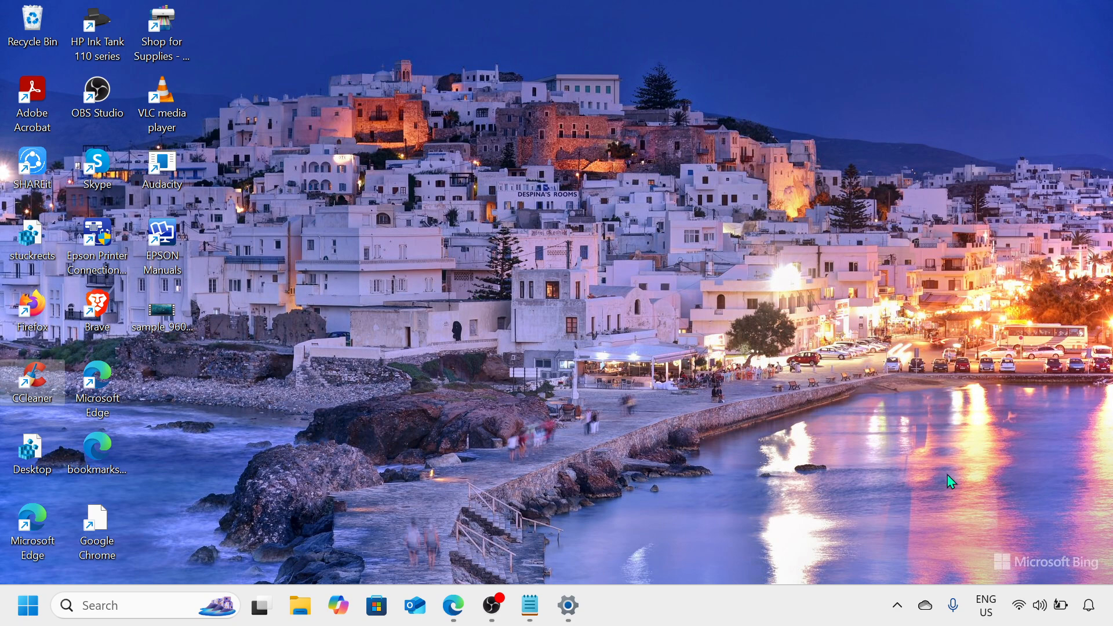
- Open Windows Security, review the Virus & threat protection page including its scan options, and close it without scanning
{"action": "left_click", "coordinate": [898, 615]}
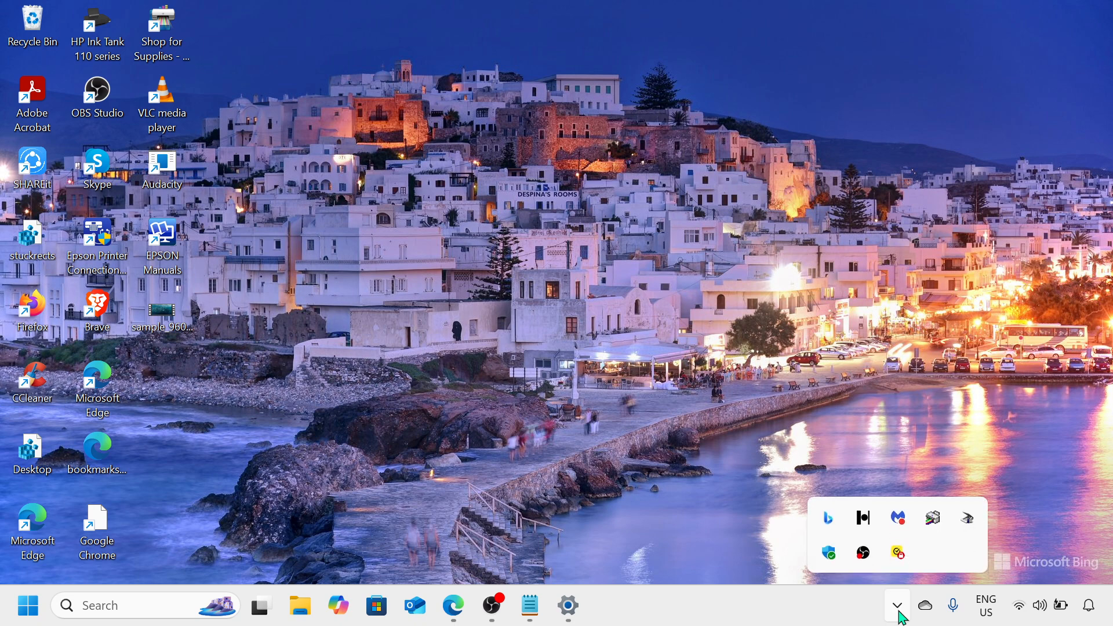
{"action": "left_click", "coordinate": [829, 553]}
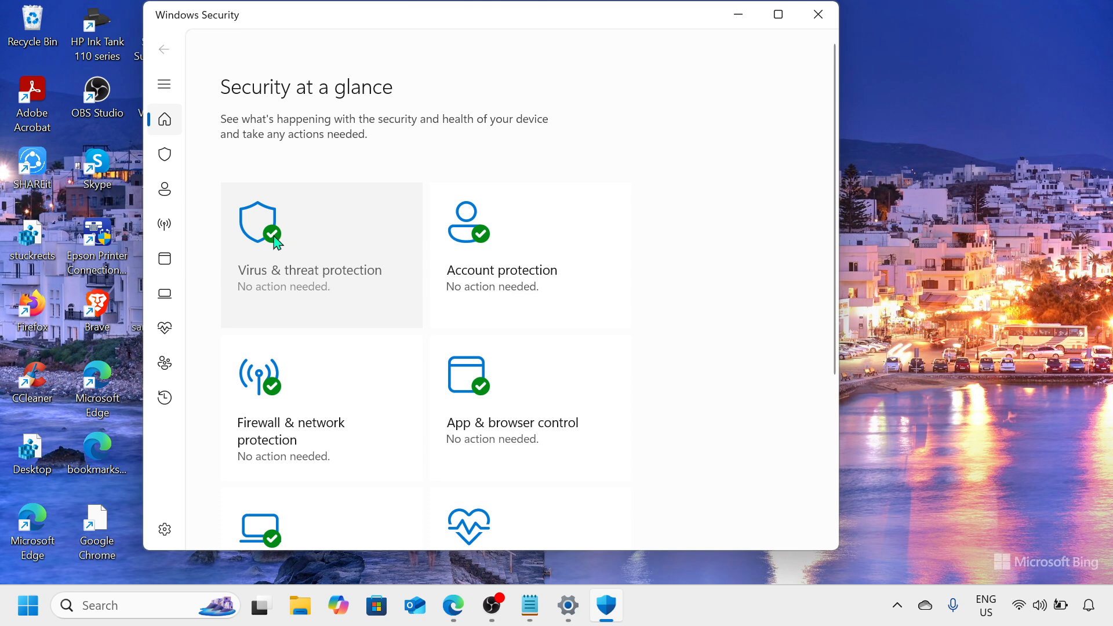
{"action": "left_click", "coordinate": [301, 247]}
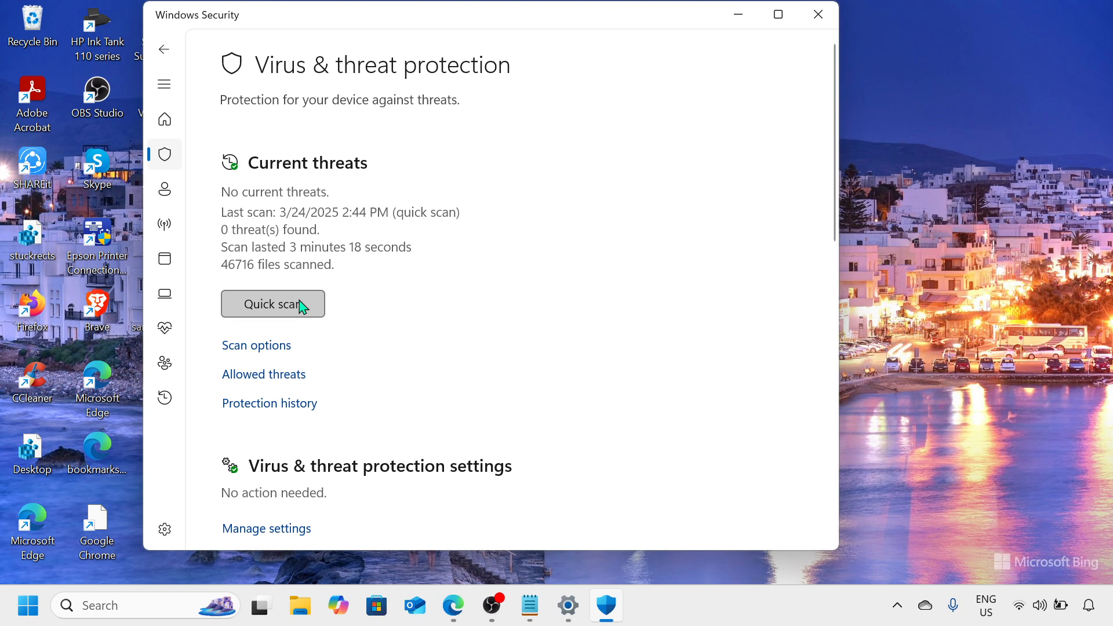
{"action": "scroll", "coordinate": [301, 307], "scroll_direction": "down", "scroll_amount": 2}
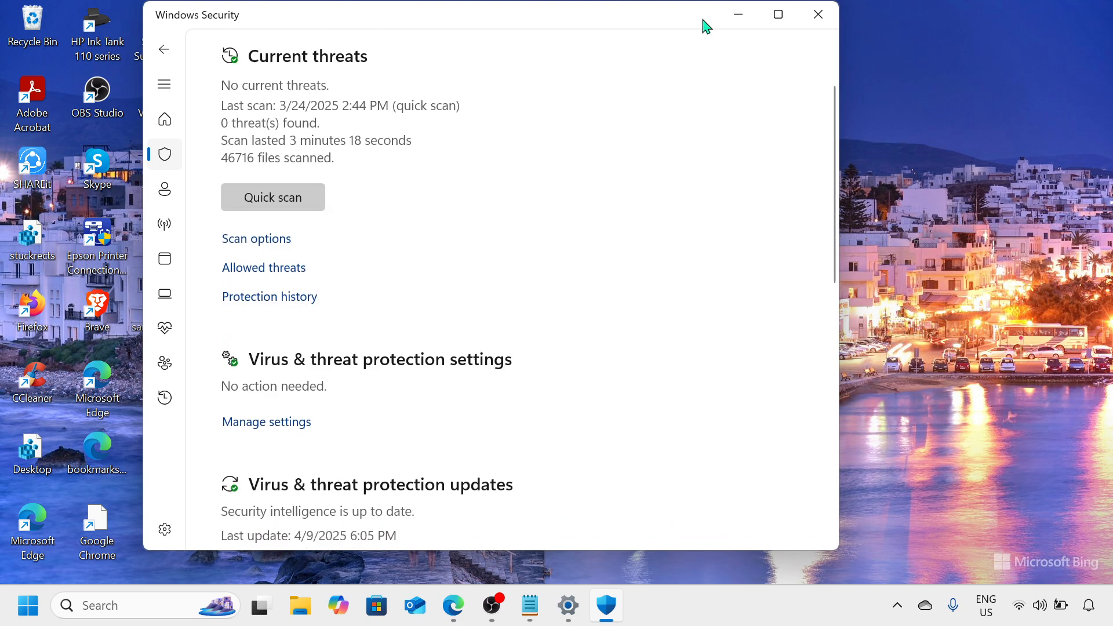
{"action": "left_click", "coordinate": [817, 15]}
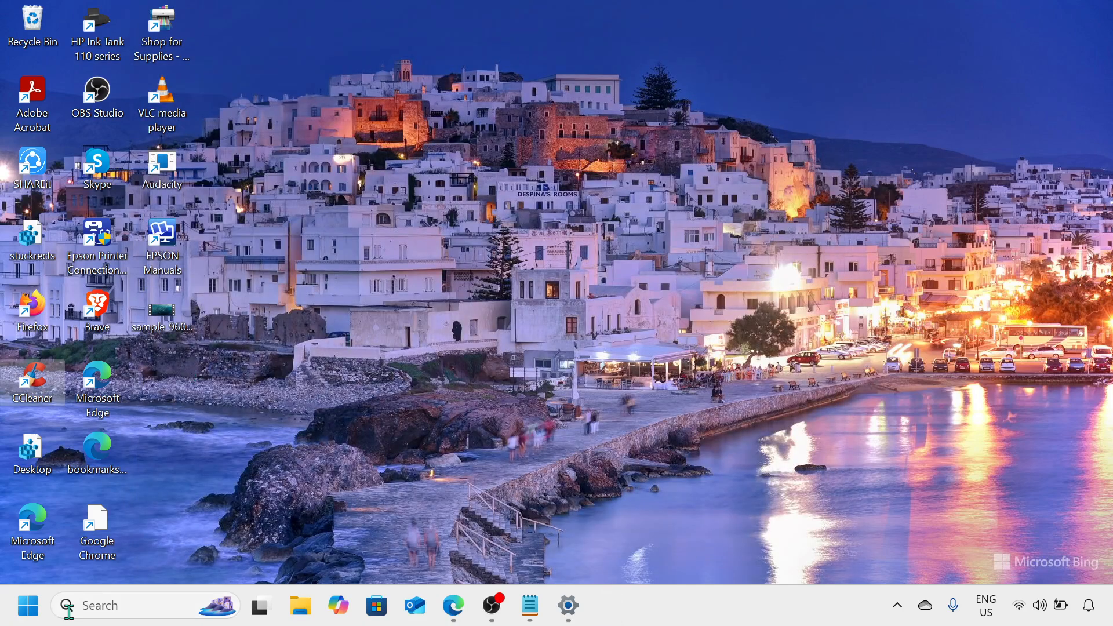
{"action": "left_click", "coordinate": [492, 606]}
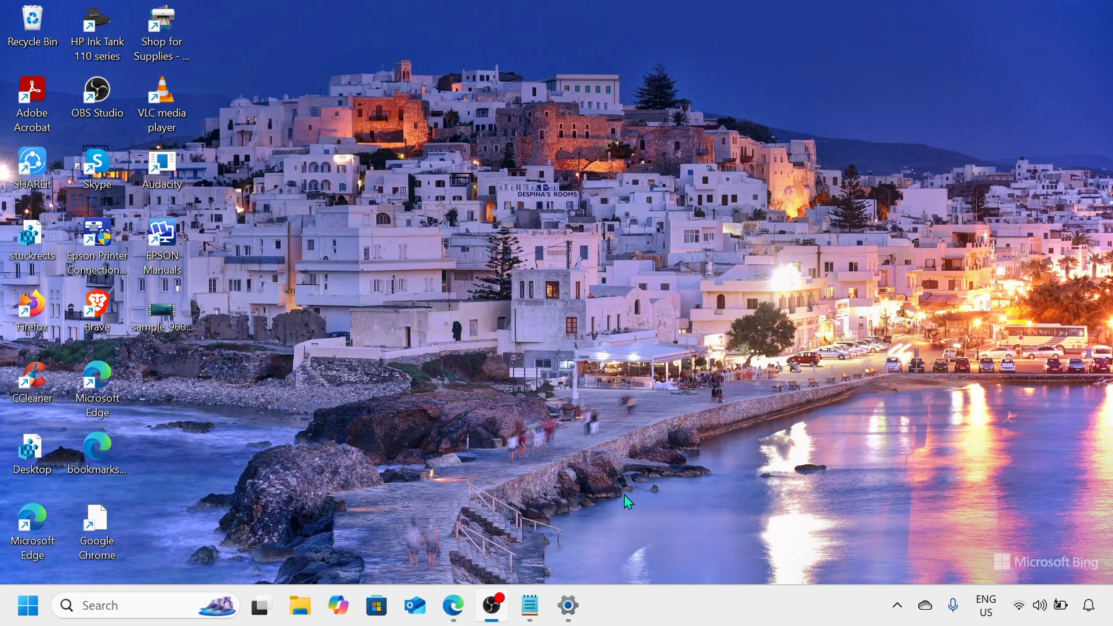